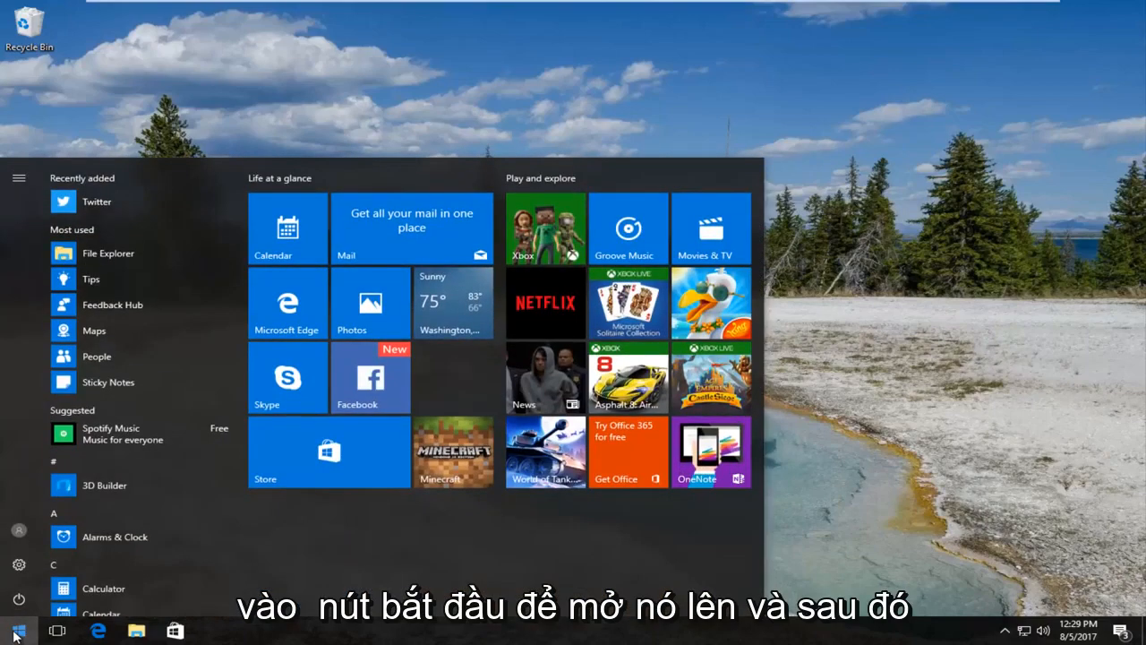
Find the Services desktop app by searching for "services" and open it
type("services")
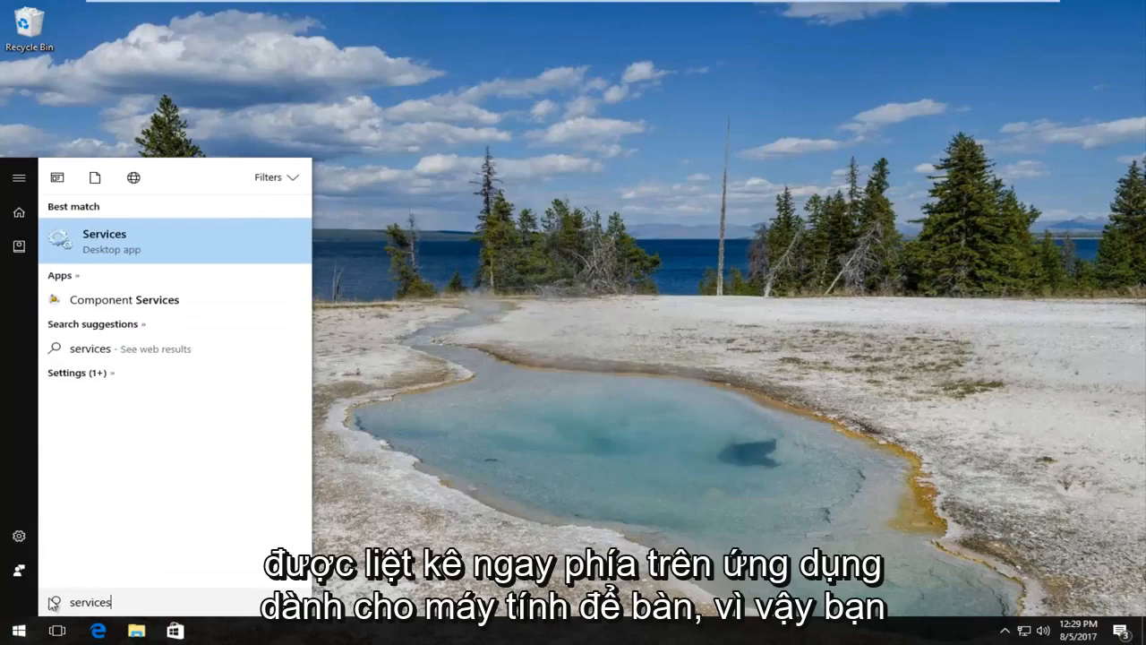
left_click(132, 257)
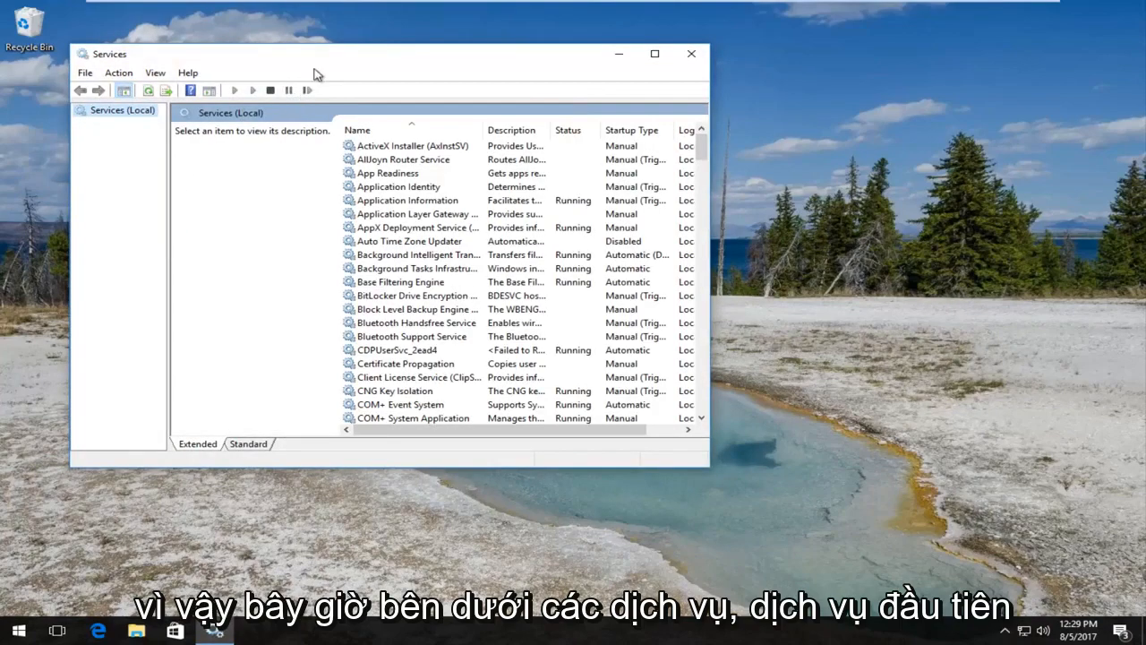
Enlarge the Services window and widen the Name column to fit the longer service names
left_click_drag(322, 55, 367, 61)
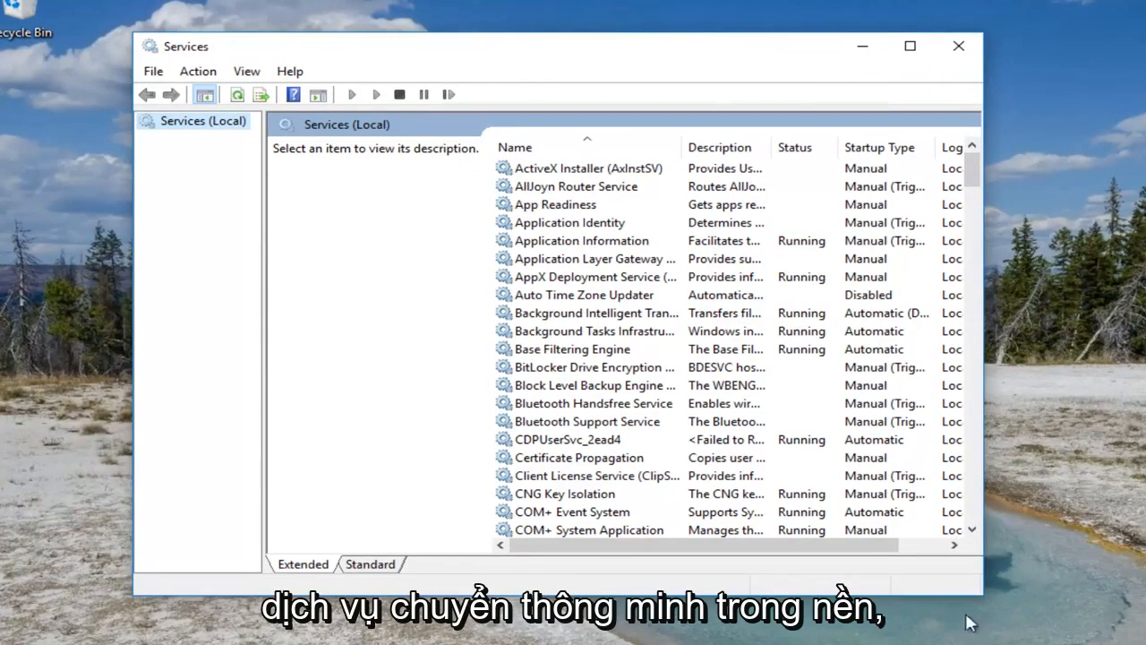
left_click_drag(982, 592, 1038, 638)
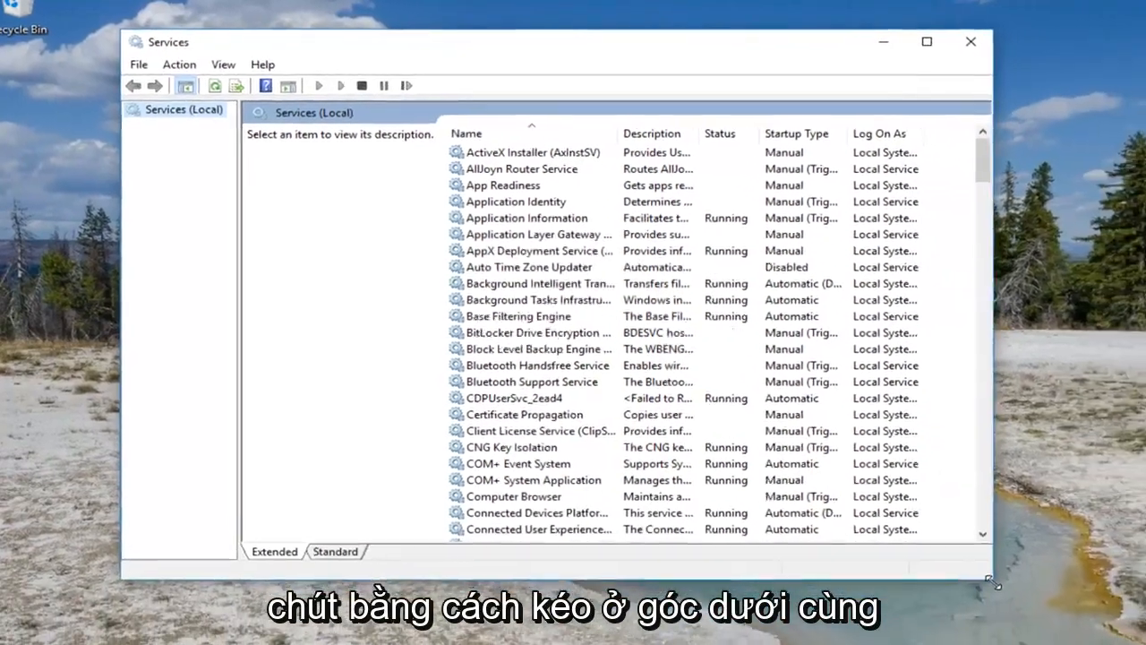
left_click_drag(992, 580, 1123, 634)
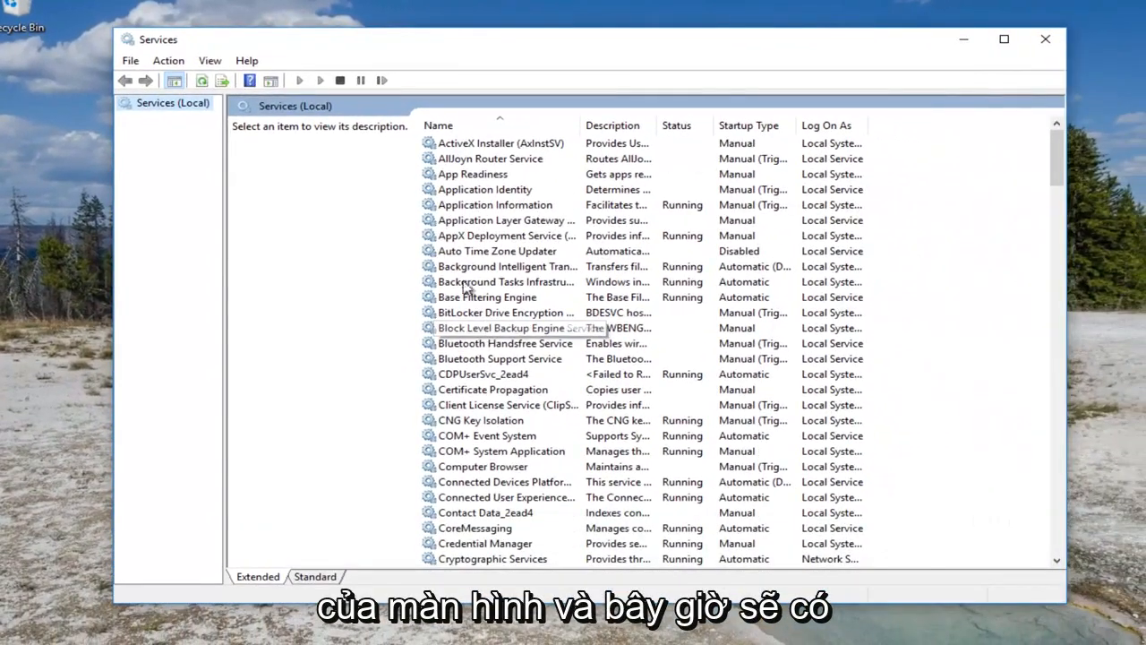
left_click(470, 281)
left_click_drag(614, 132, 666, 132)
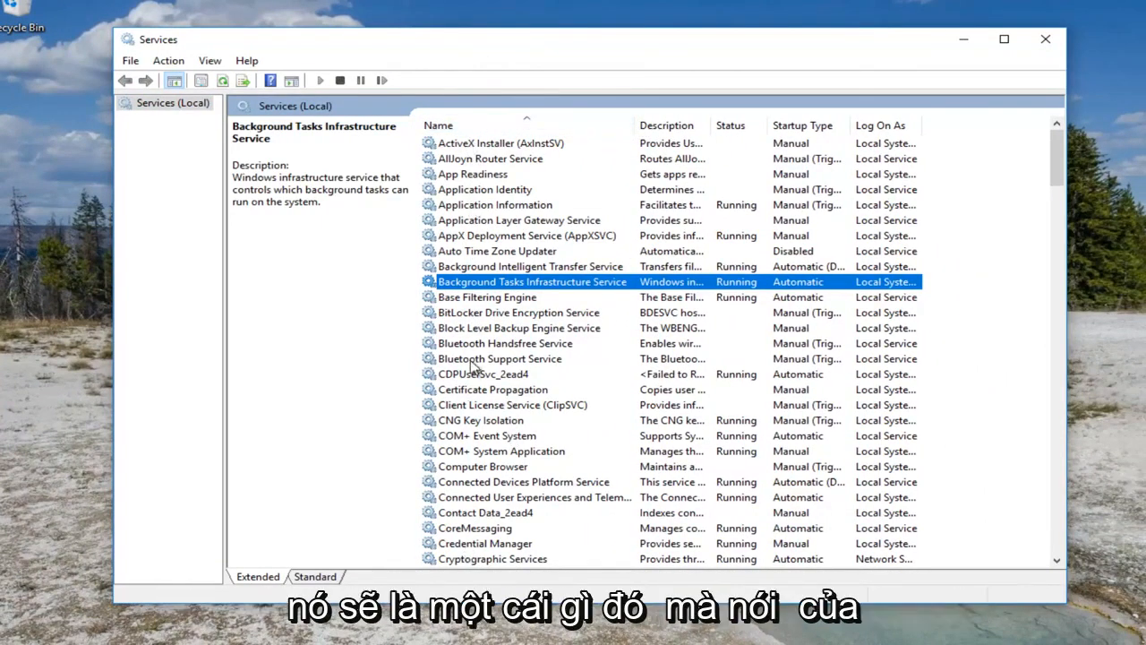
Set the Background Intelligent Transfer Service's startup type to Automatic (Delayed Start), apply it and close its properties
left_click(467, 266)
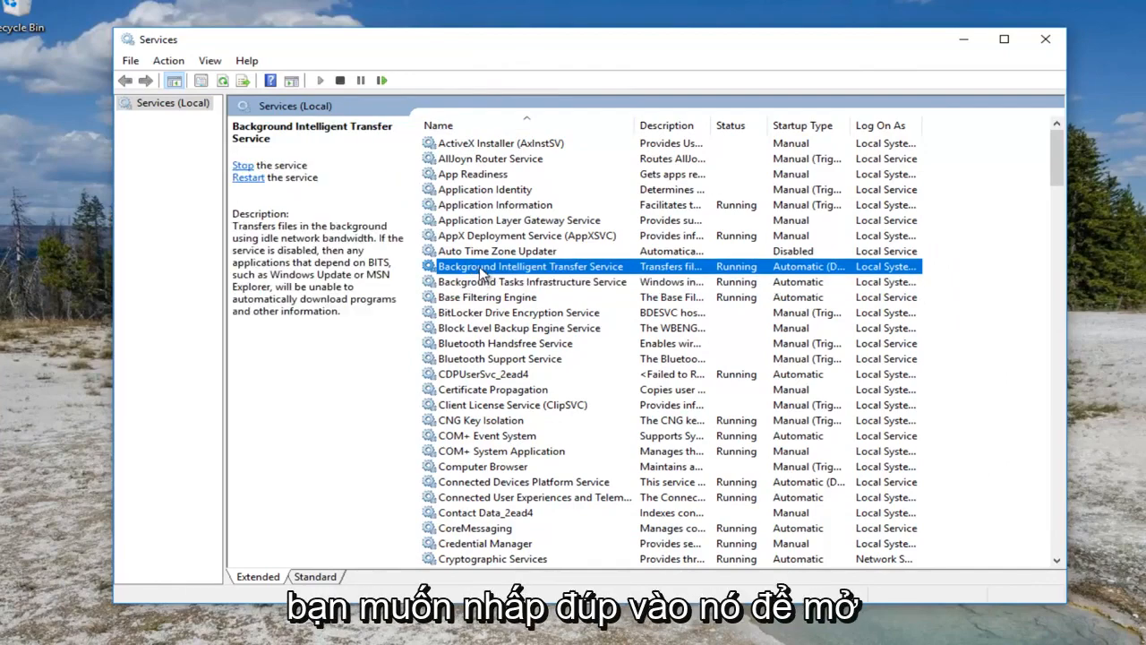
double_click(483, 267)
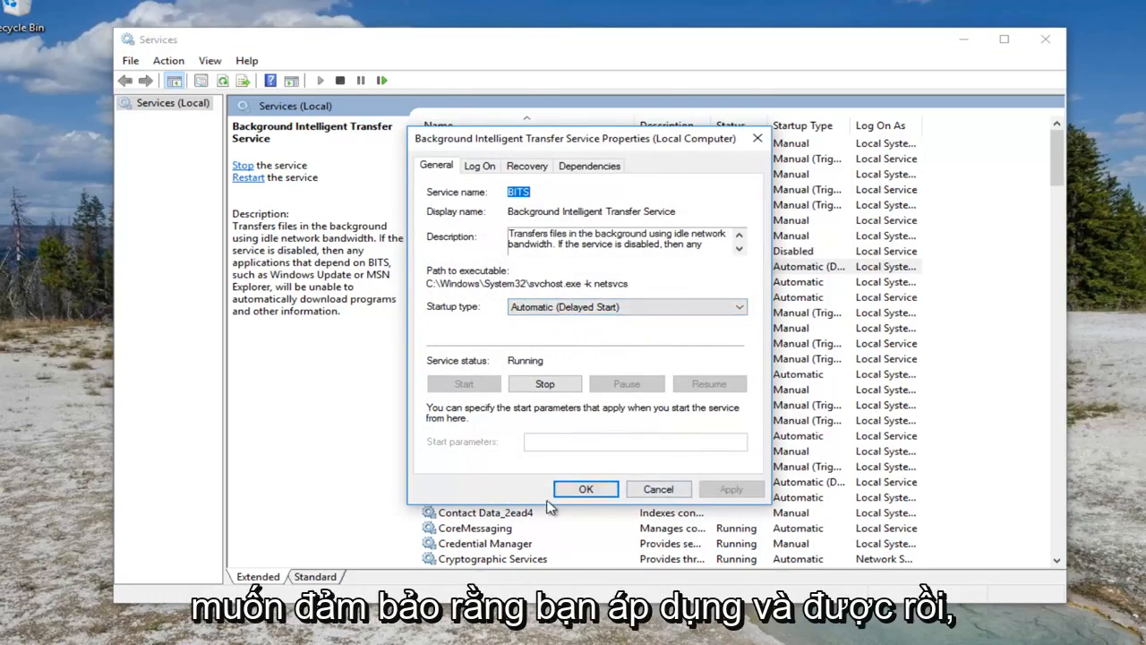
left_click(548, 306)
left_click(524, 343)
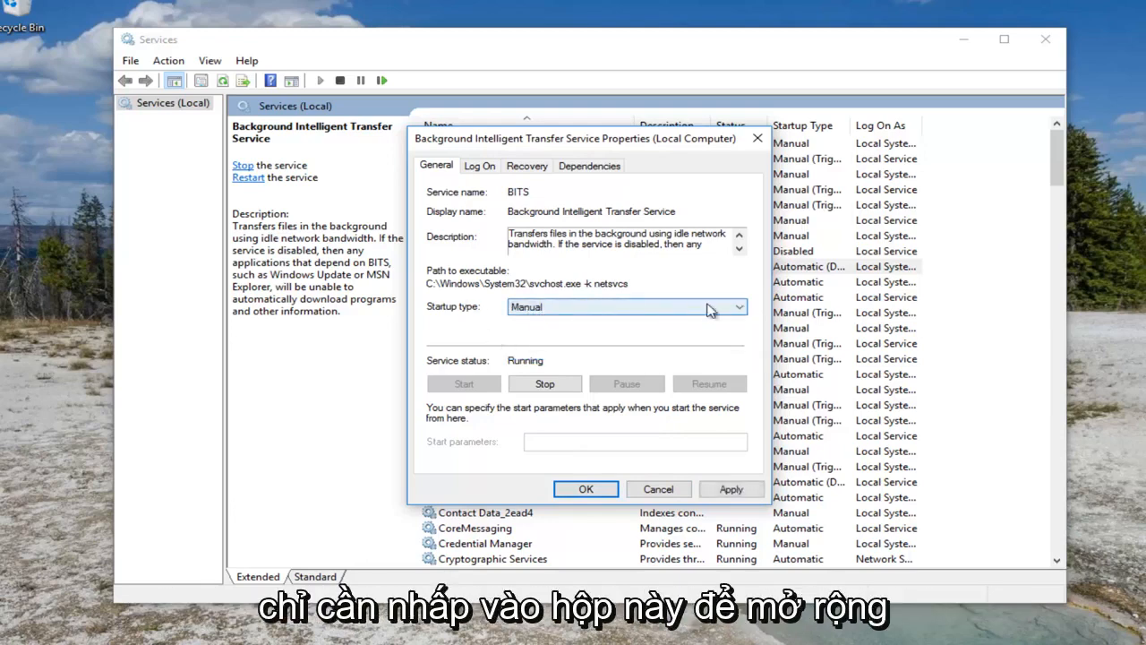
left_click(679, 316)
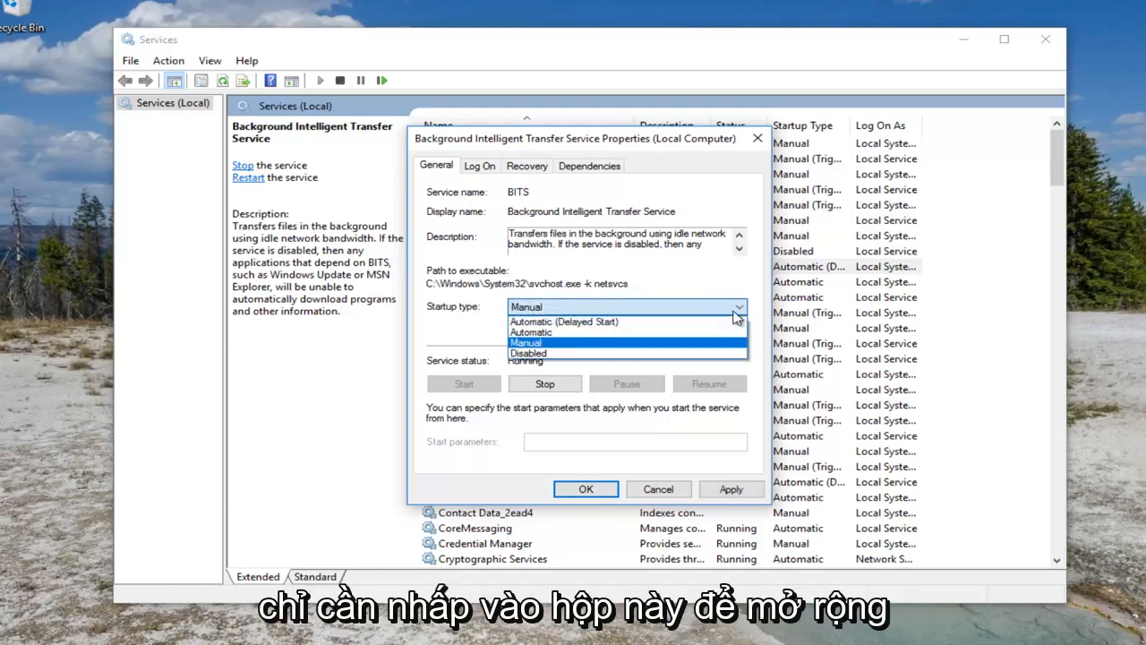
left_click(529, 322)
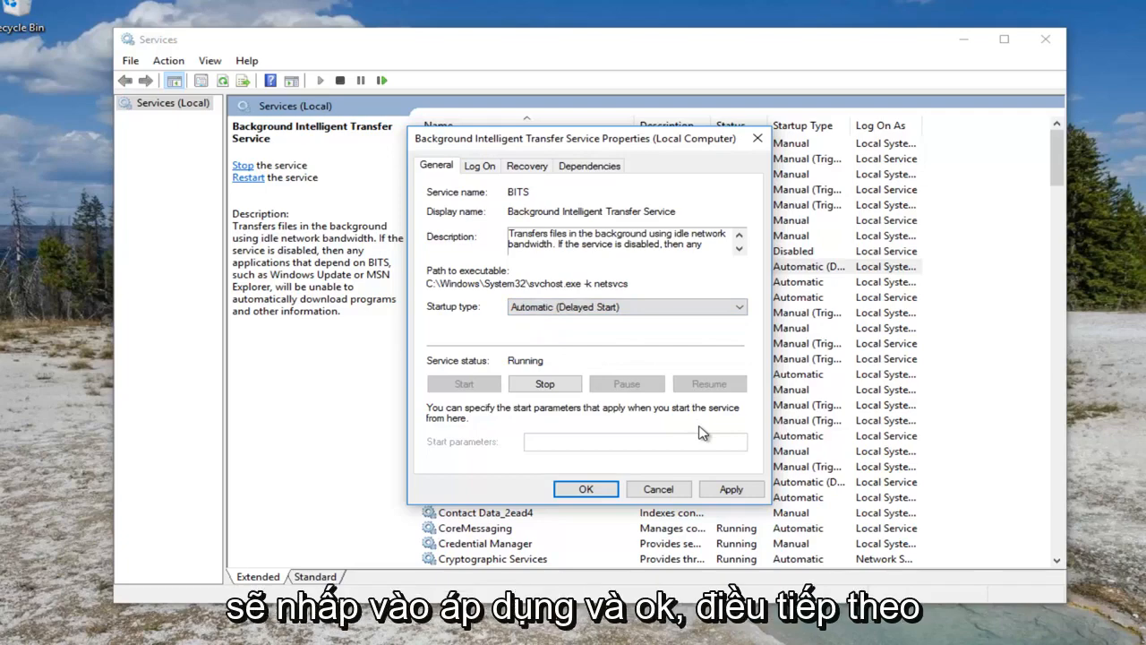
left_click(731, 489)
left_click(583, 491)
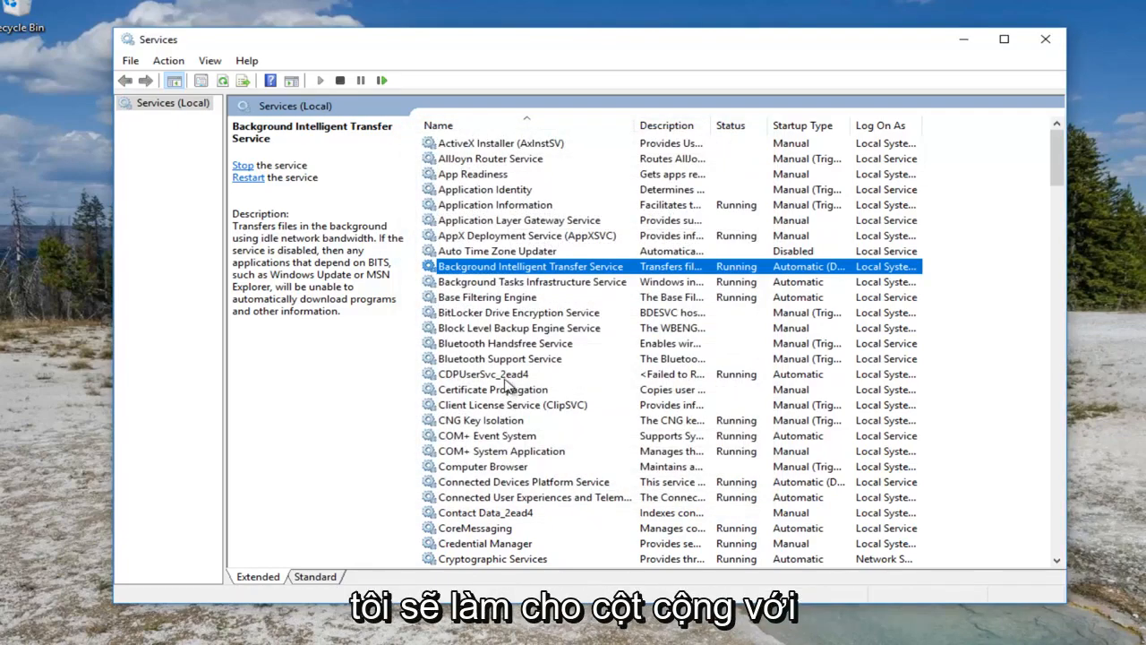
Check the startup type in the COM+ Event System properties and close them without changing anything
left_click(461, 436)
double_click(460, 436)
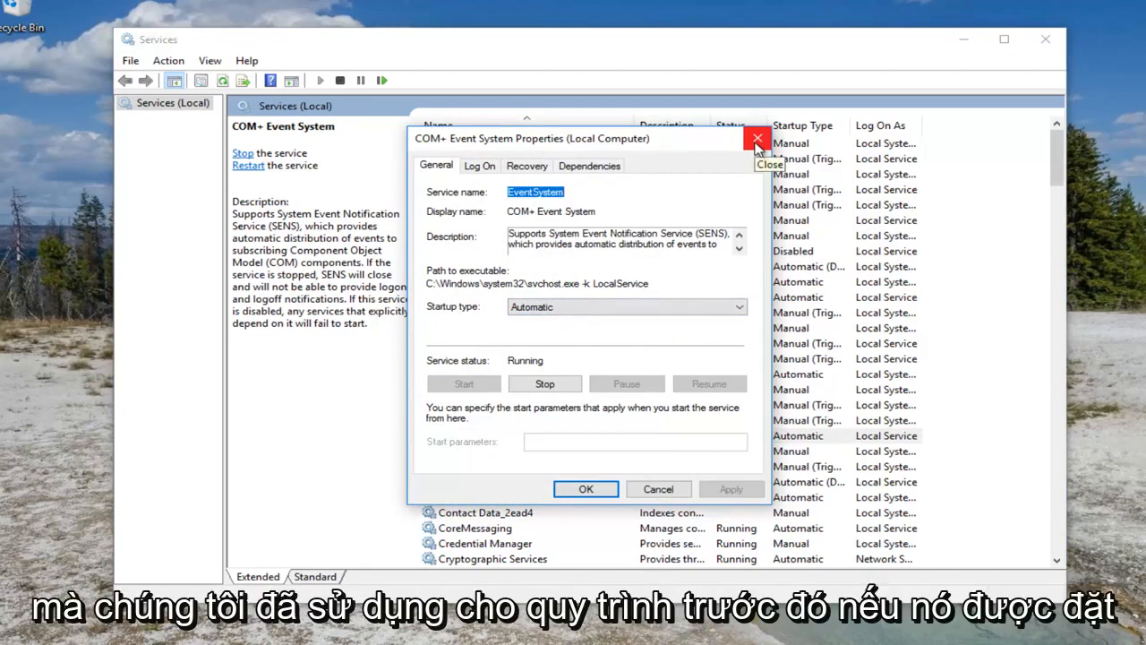
left_click(545, 307)
left_click(430, 341)
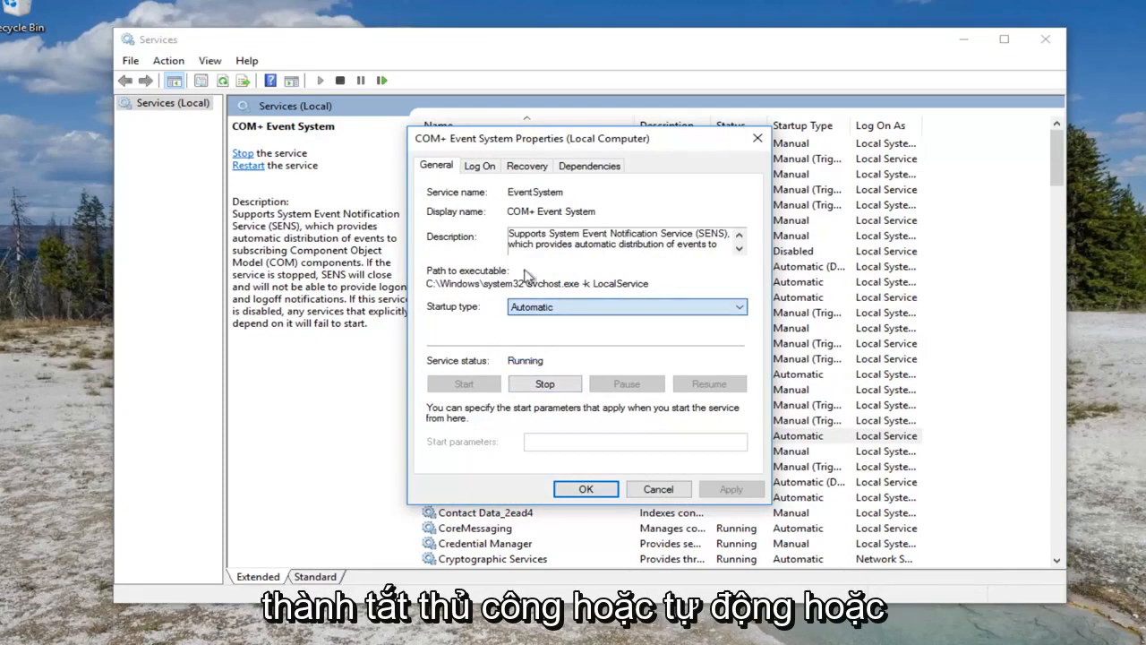
left_click(618, 301)
left_click(762, 141)
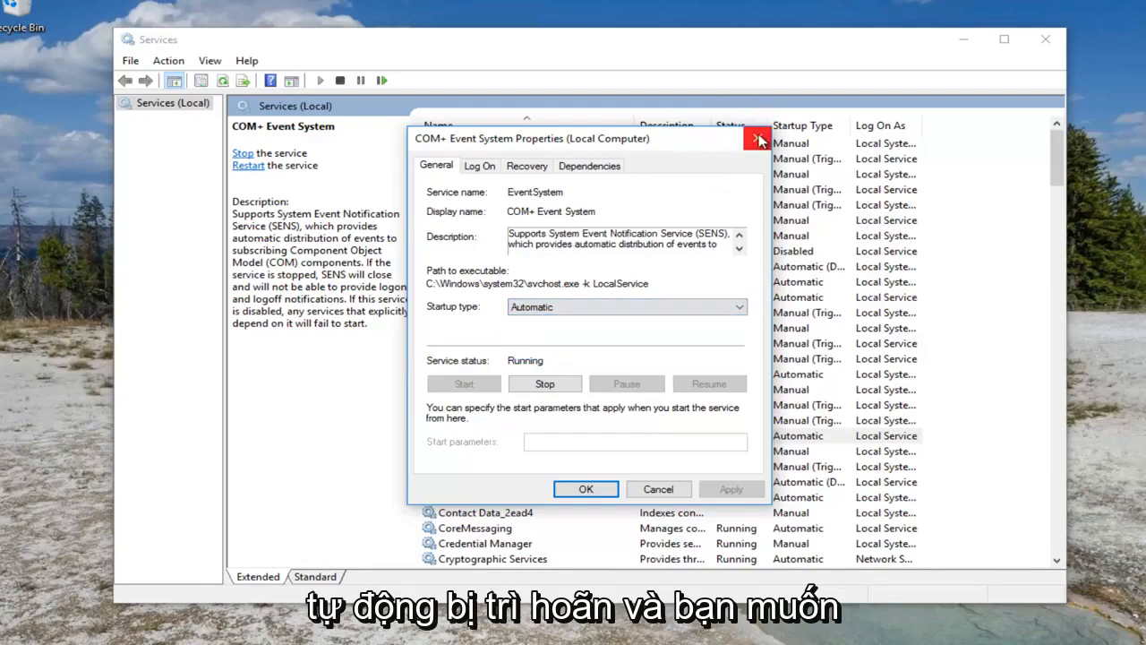
left_click(760, 140)
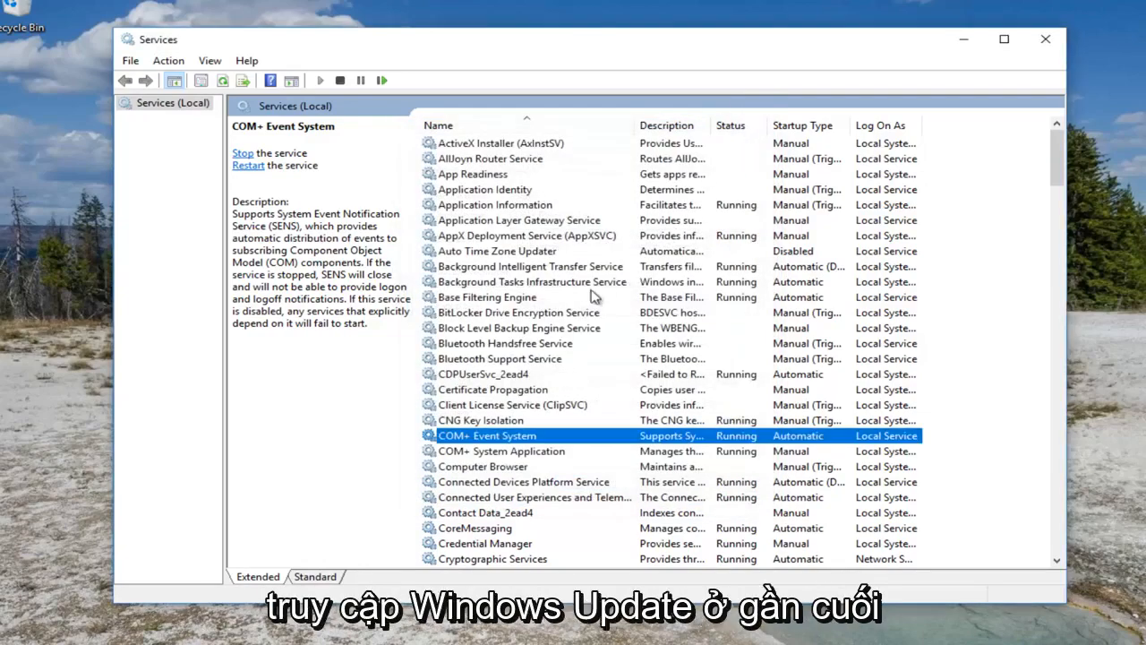
Review the startup type options in the Windows Update service properties and cancel without changing anything
scroll(578, 376, "down", 20)
scroll(670, 358, "down", 16)
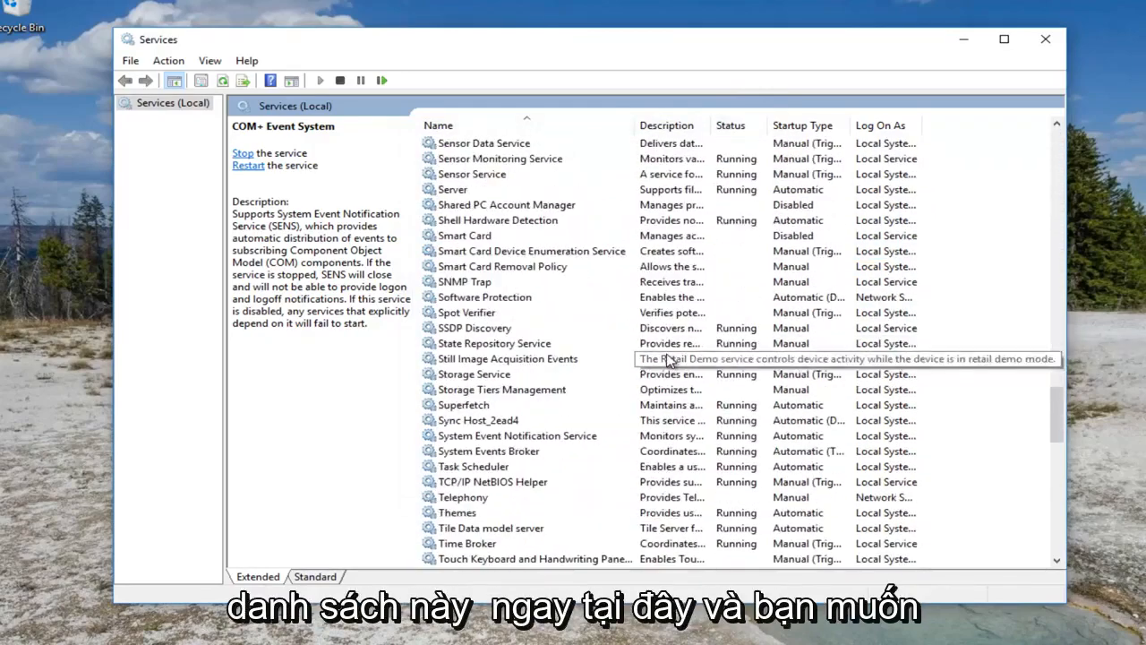
scroll(654, 360, "down", 18)
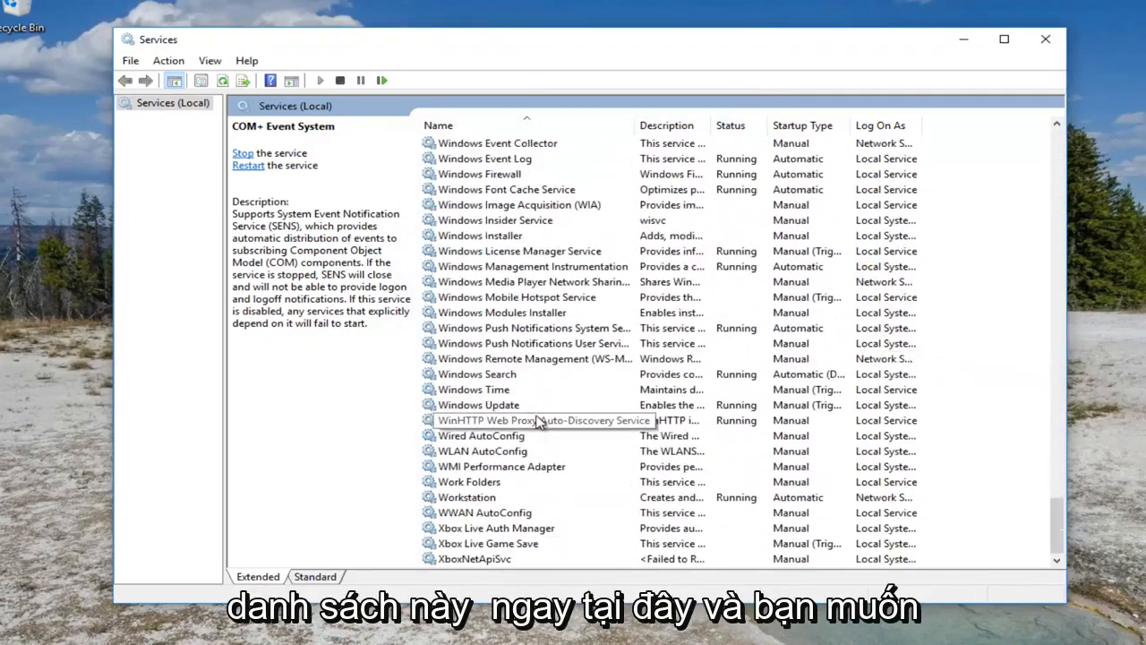
left_click(467, 404)
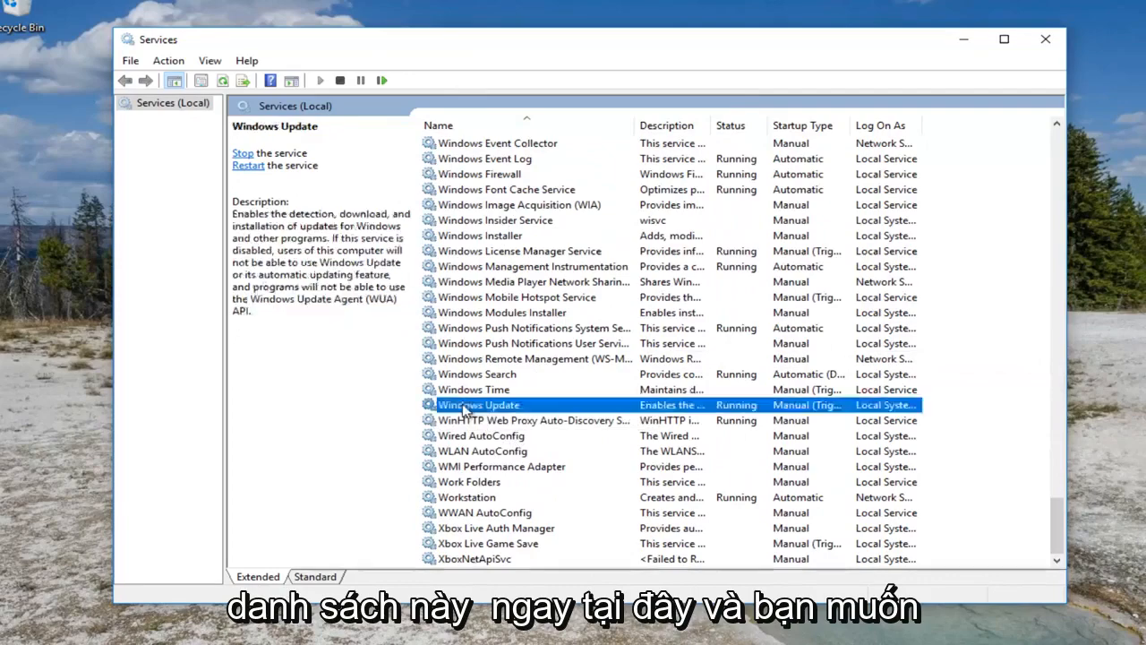
double_click(475, 407)
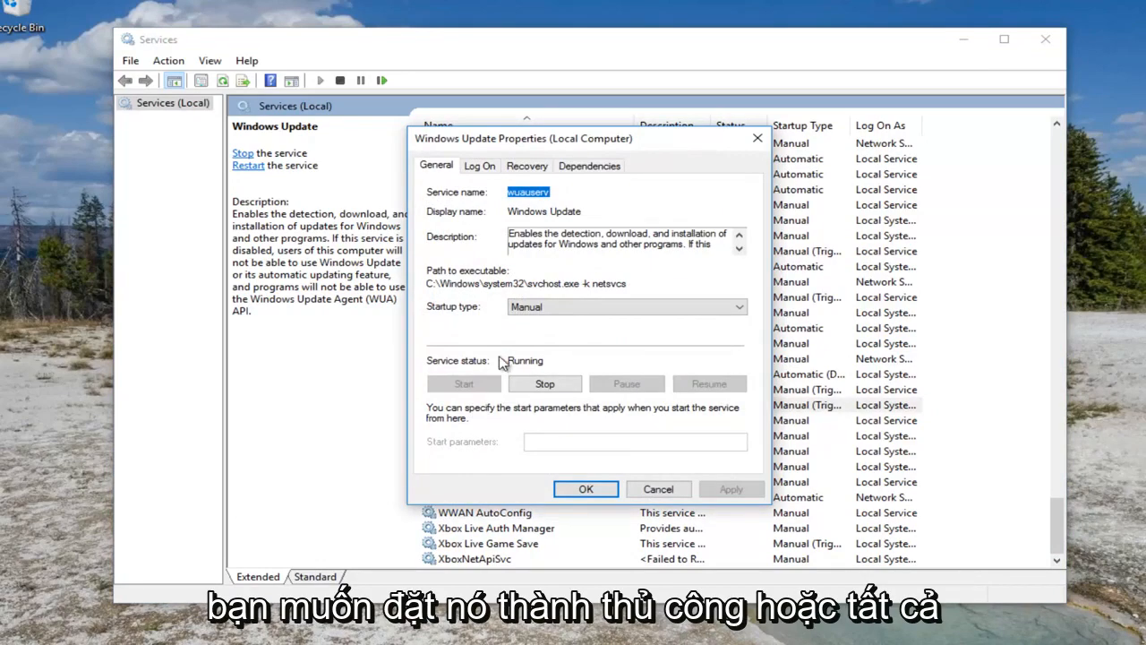
left_click(550, 308)
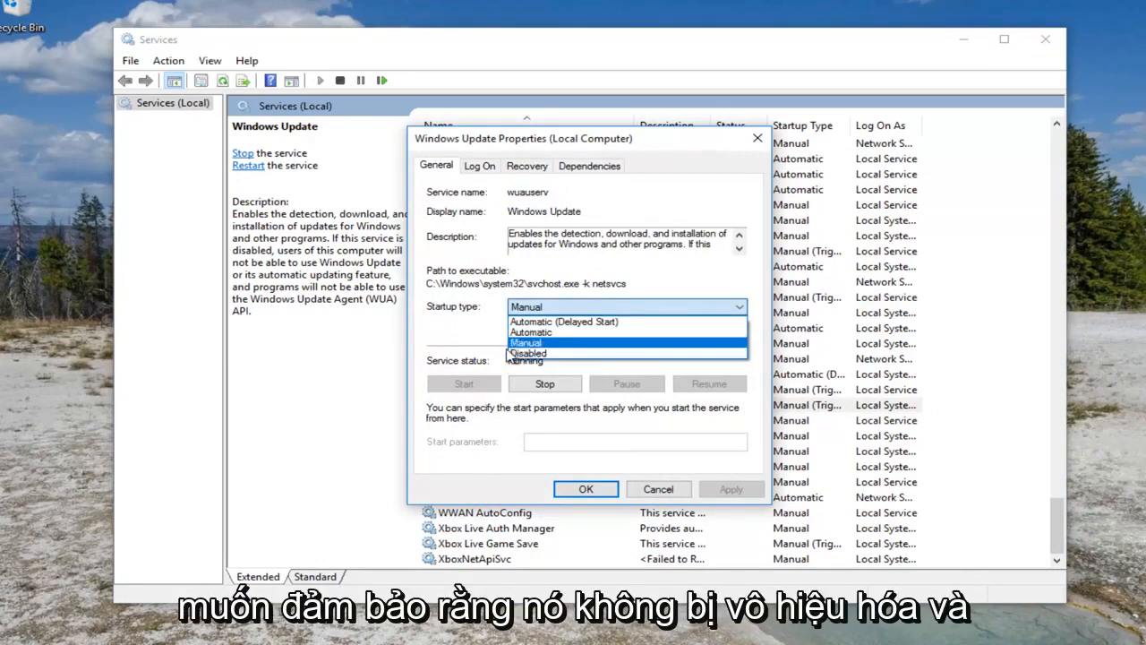
left_click(450, 328)
left_click(660, 489)
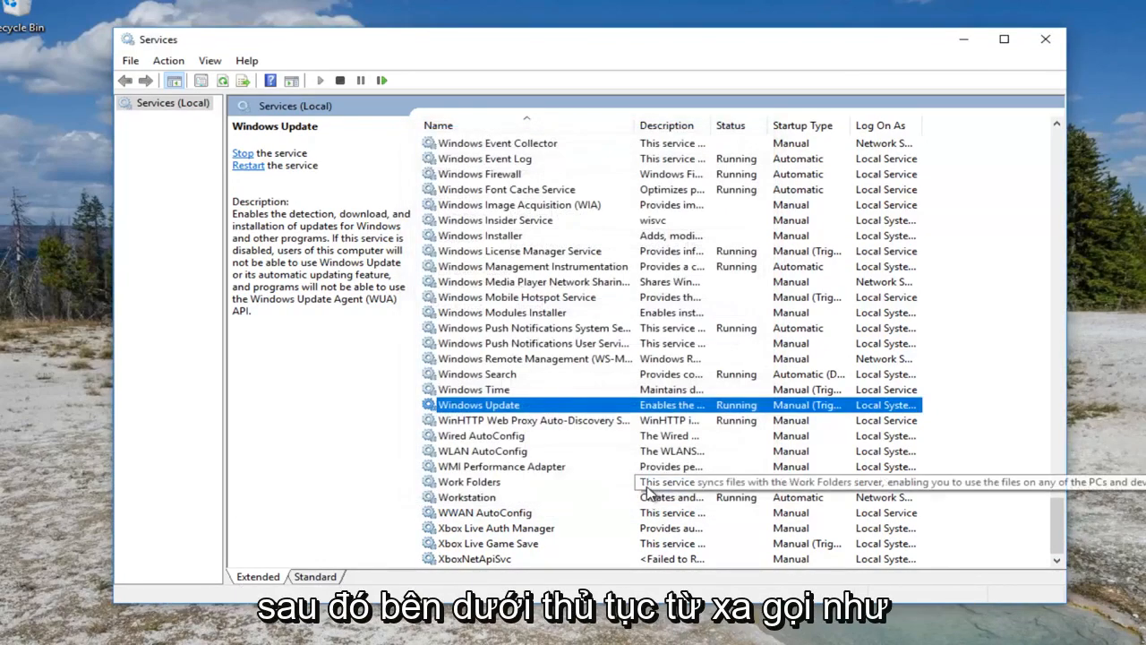
Check the startup type of the Remote Procedure Call (RPC) service and close the Services console
scroll(665, 413, "up", 20)
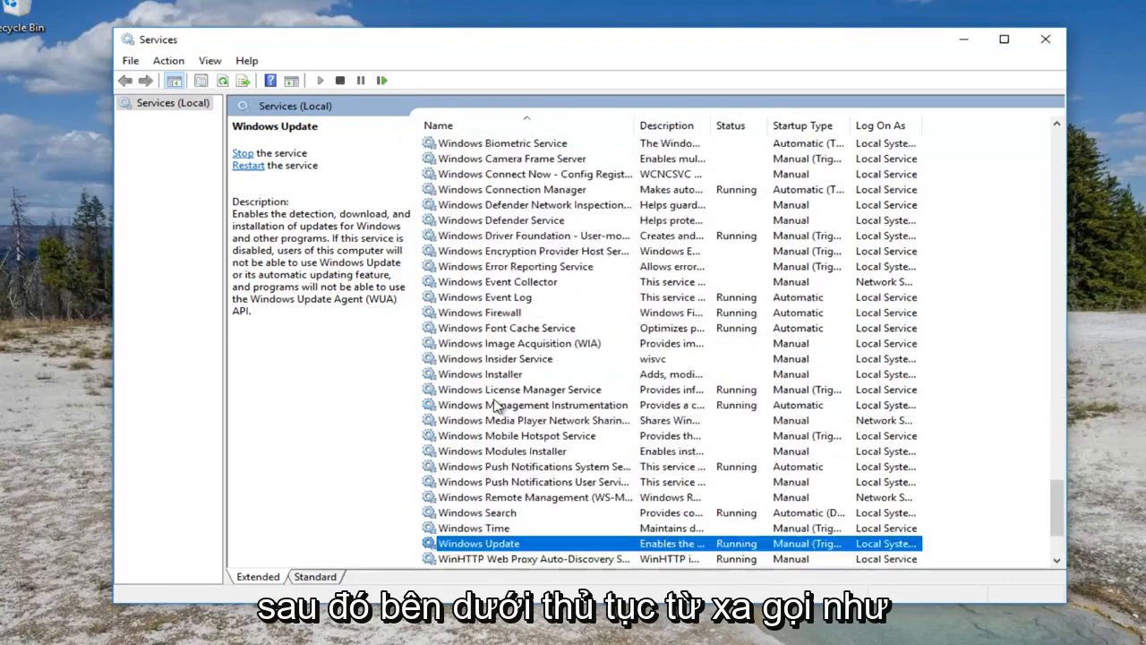
scroll(561, 392, "up", 3)
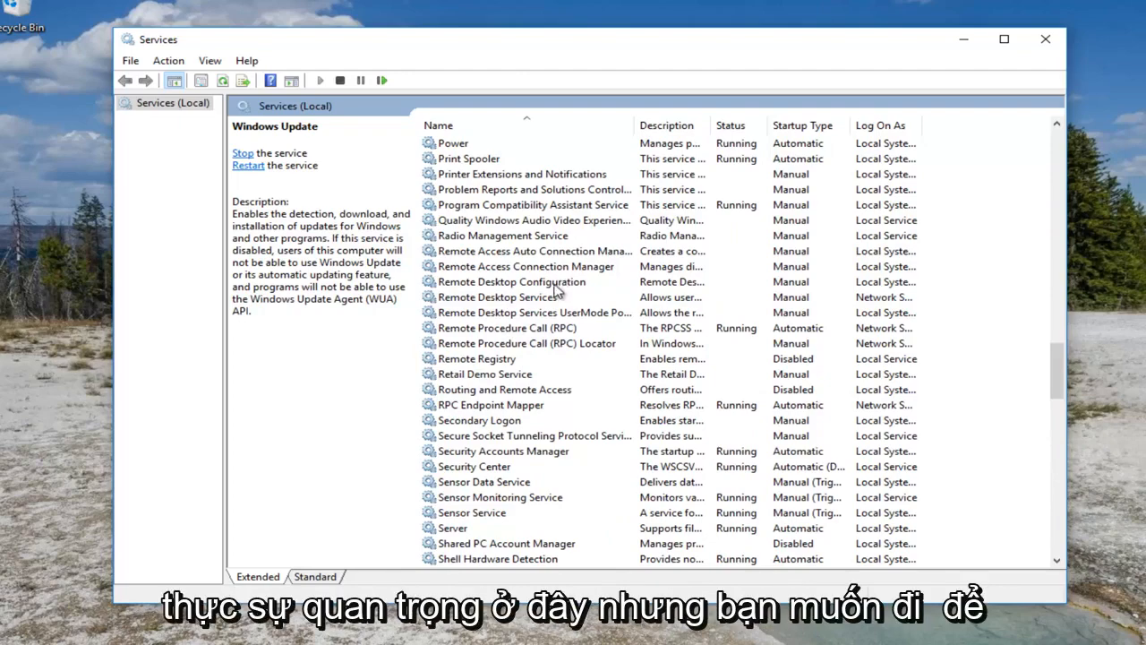
double_click(519, 328)
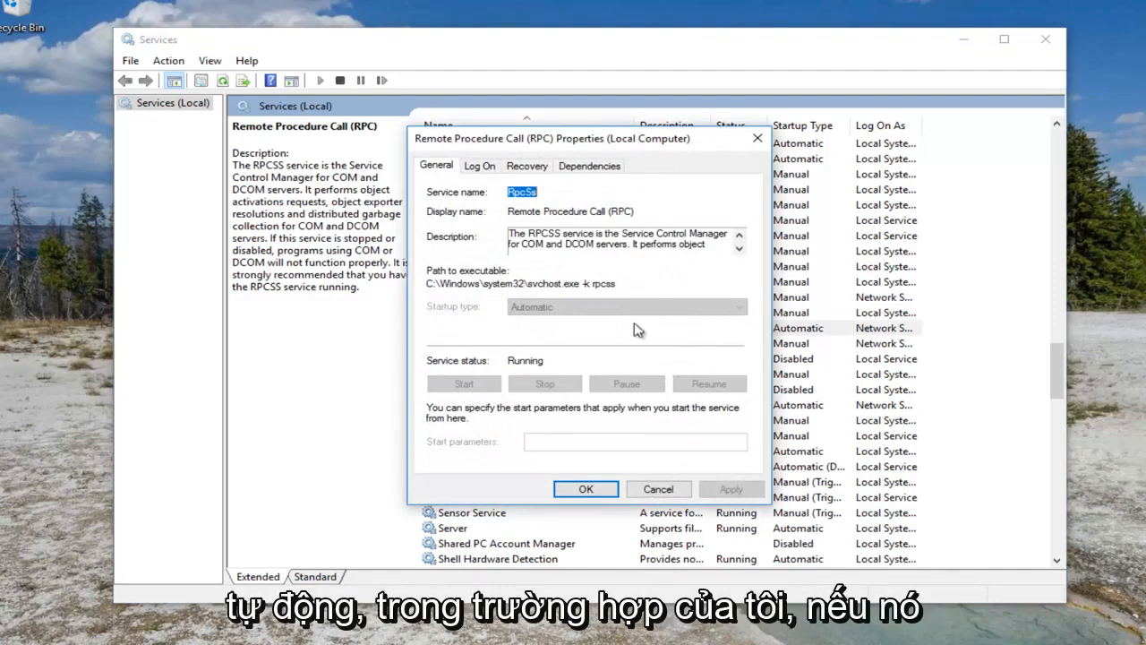
left_click(758, 138)
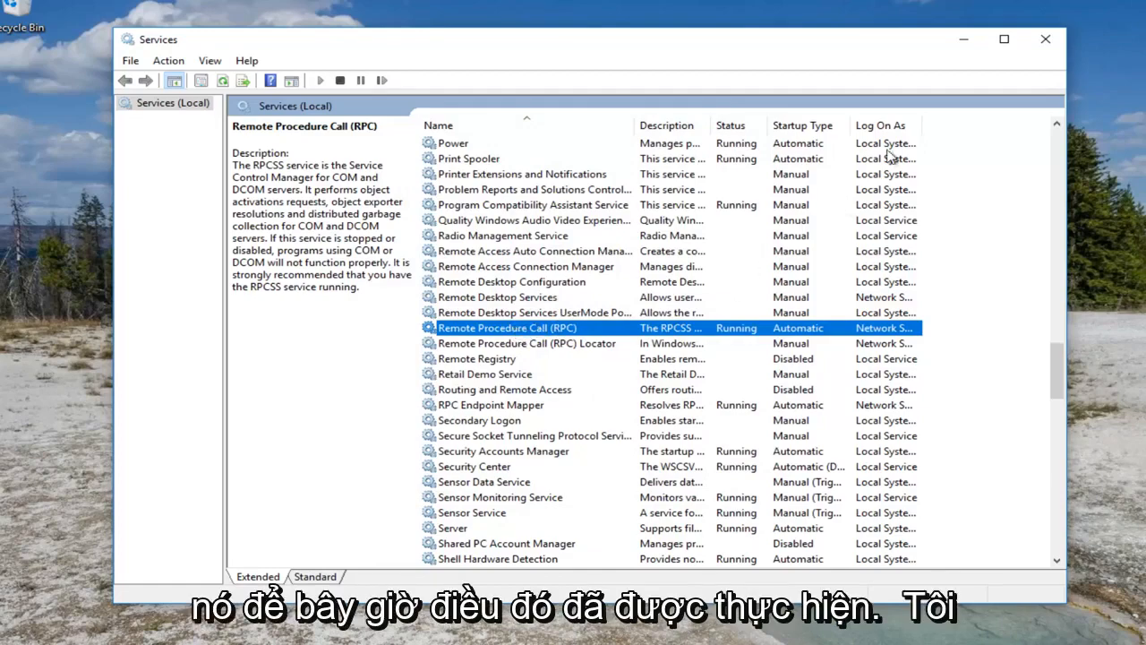
left_click(1047, 40)
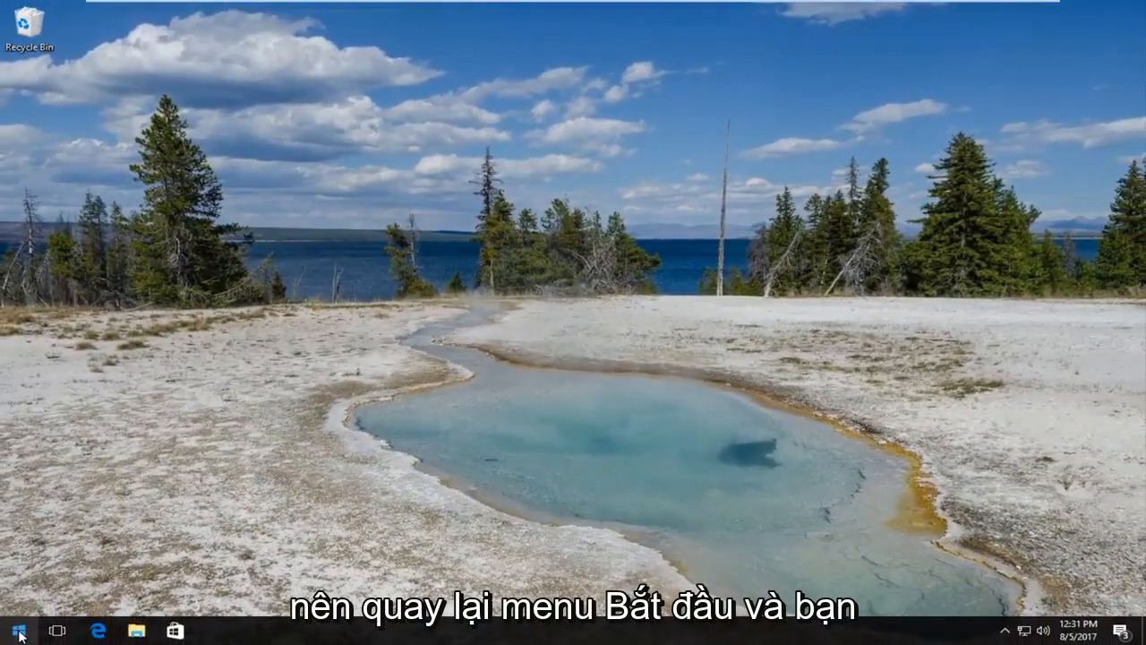
Search for "control panel", open Control Panel and move its window toward the middle of the desktop
left_click(20, 632)
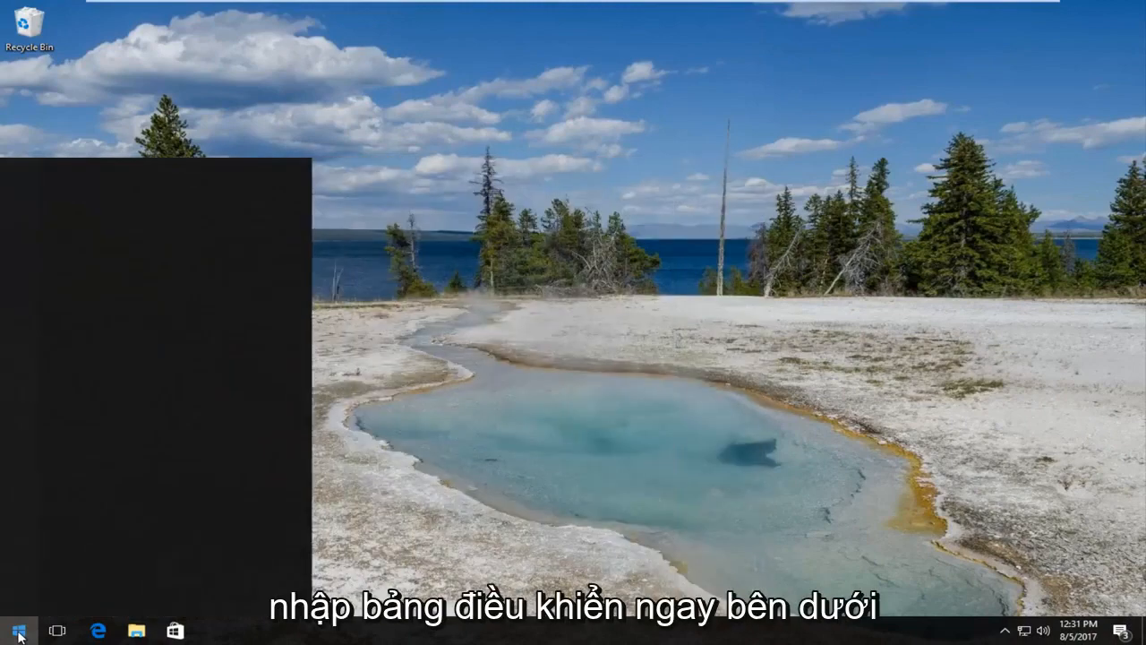
type("control panel")
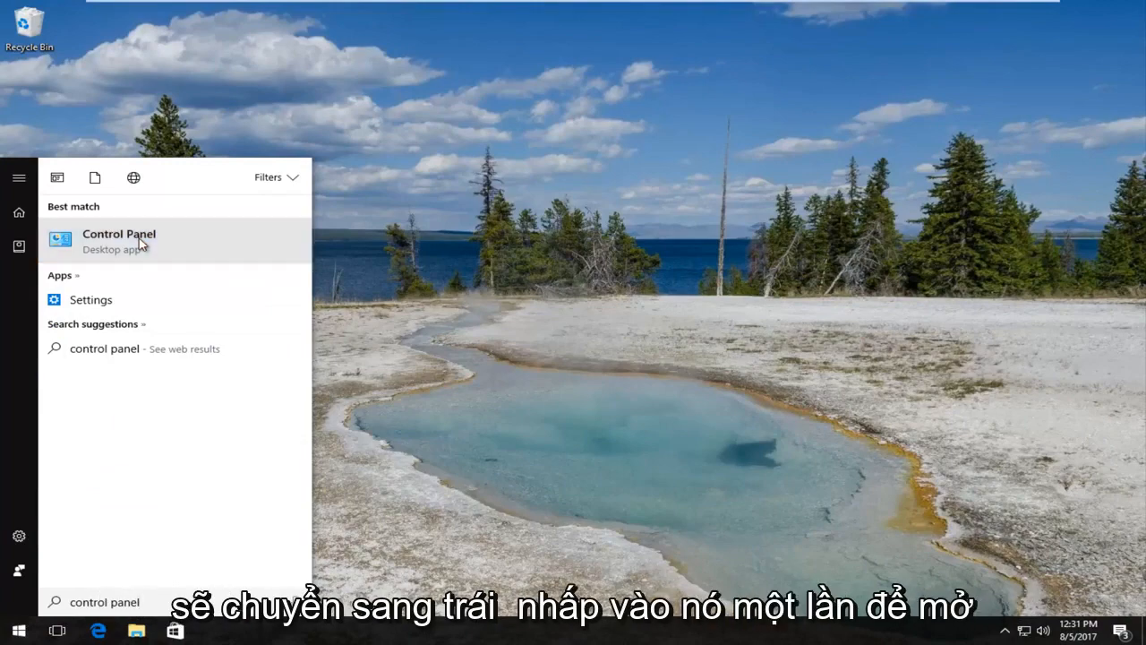
left_click(141, 240)
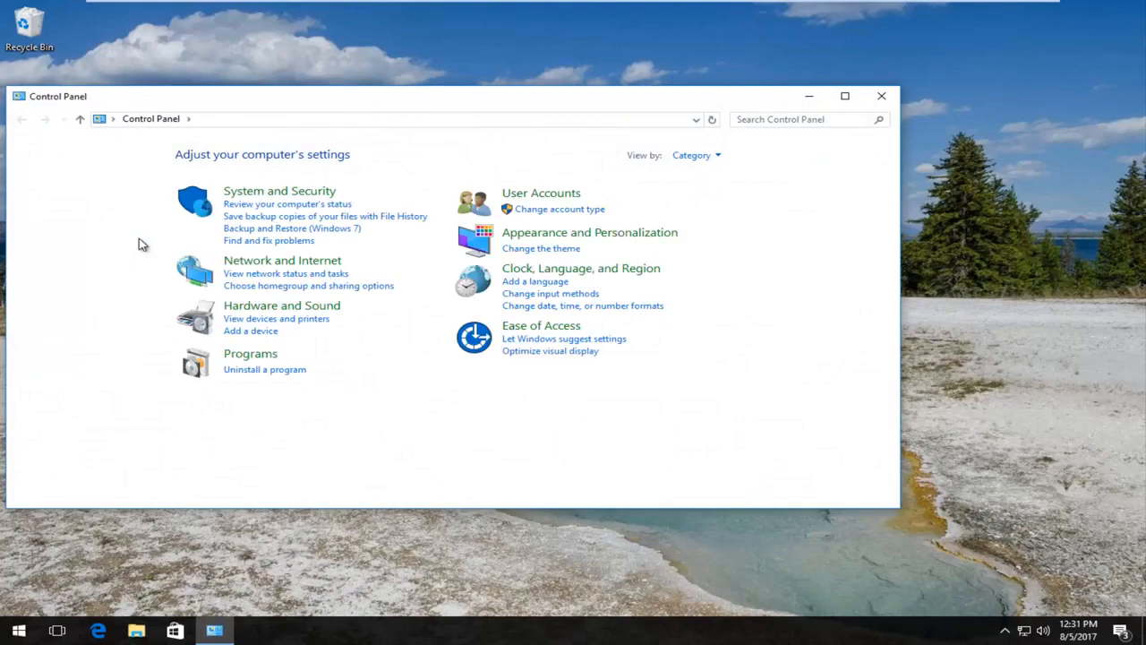
left_click_drag(190, 98, 298, 105)
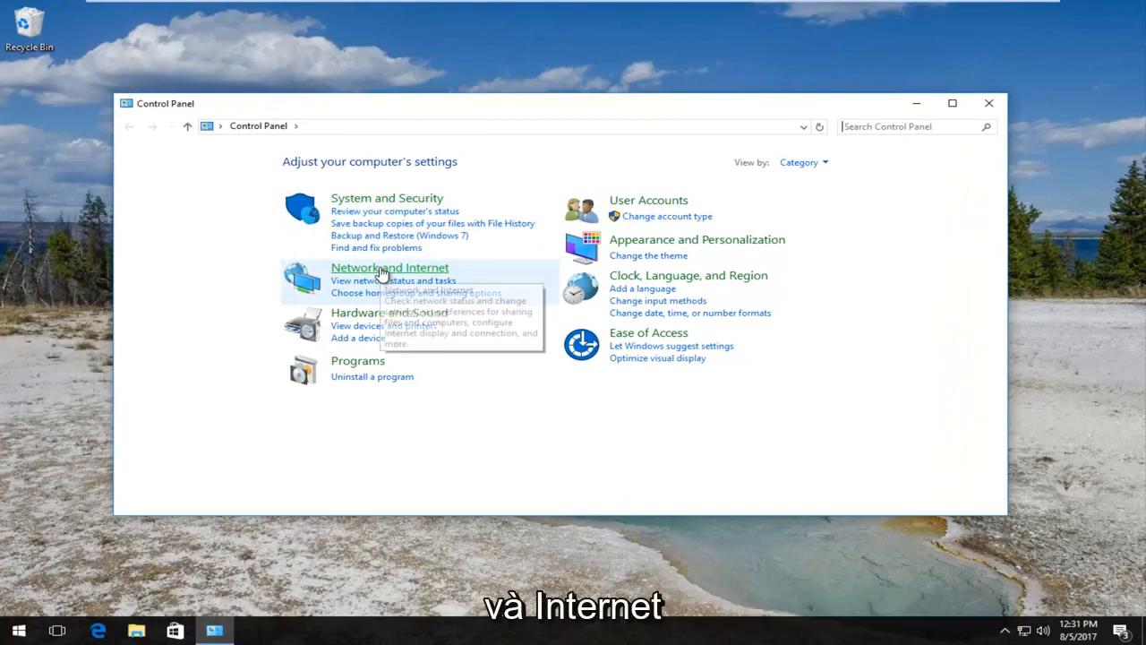
Open the Ethernet0 connection's status from the Network and Sharing Center and move the dialog aside
left_click(383, 273)
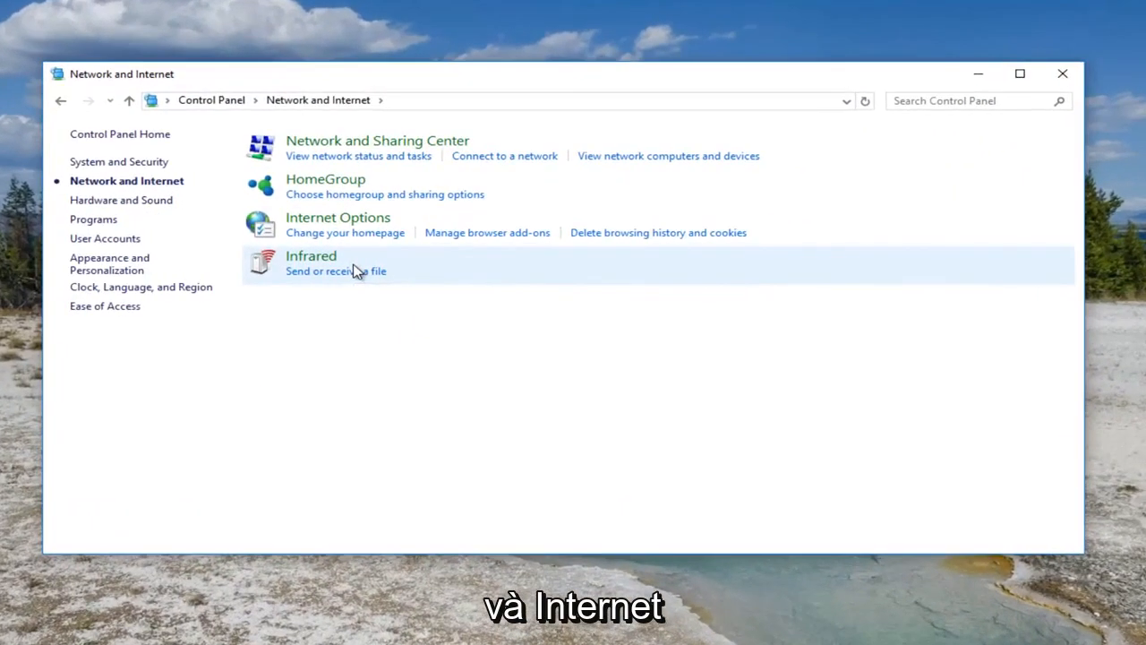
left_click(351, 146)
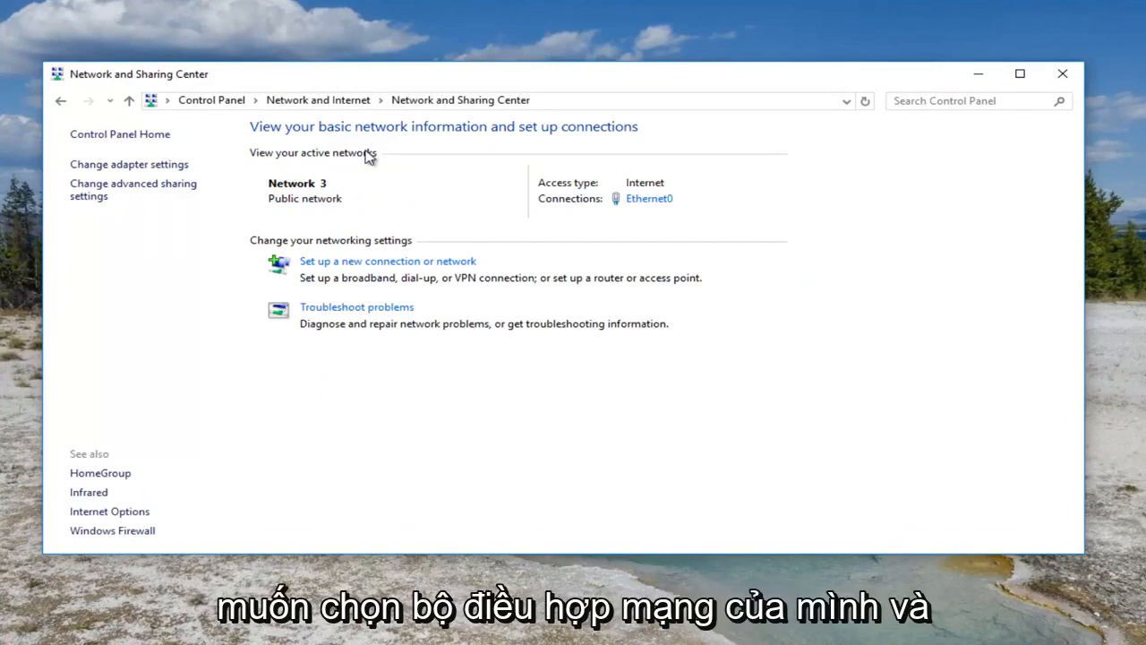
left_click(639, 205)
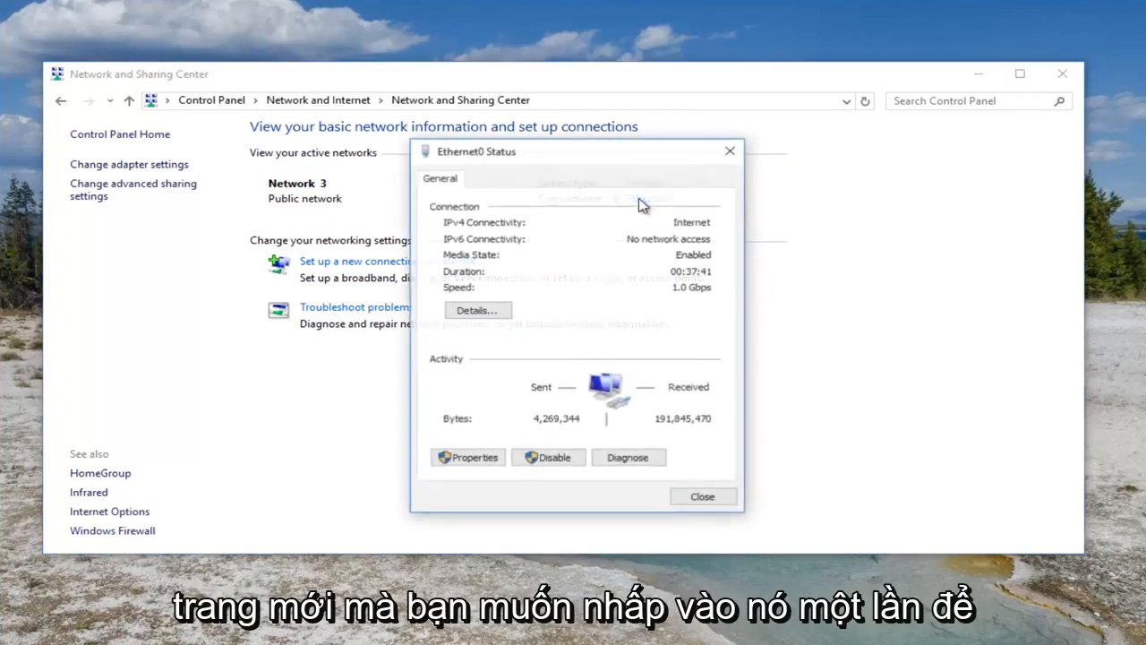
left_click_drag(603, 164, 491, 137)
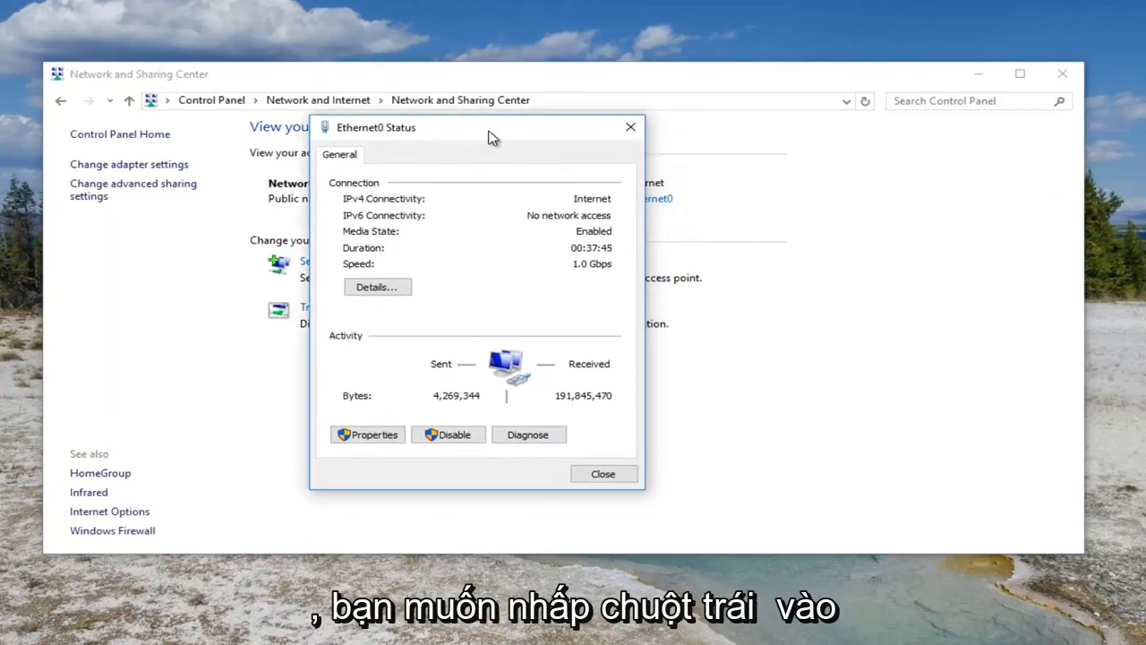
Open the Internet Protocol Version 4 (TCP/IPv4) properties of the Ethernet0 connection and move the dialog clear
left_click(364, 438)
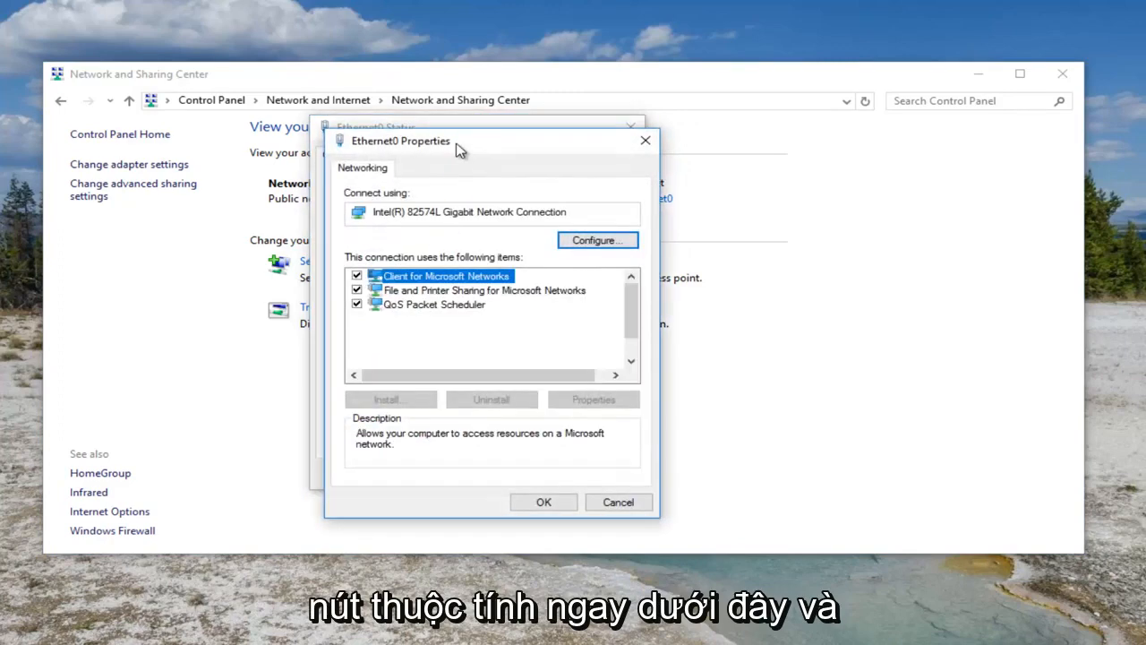
left_click_drag(456, 149, 445, 110)
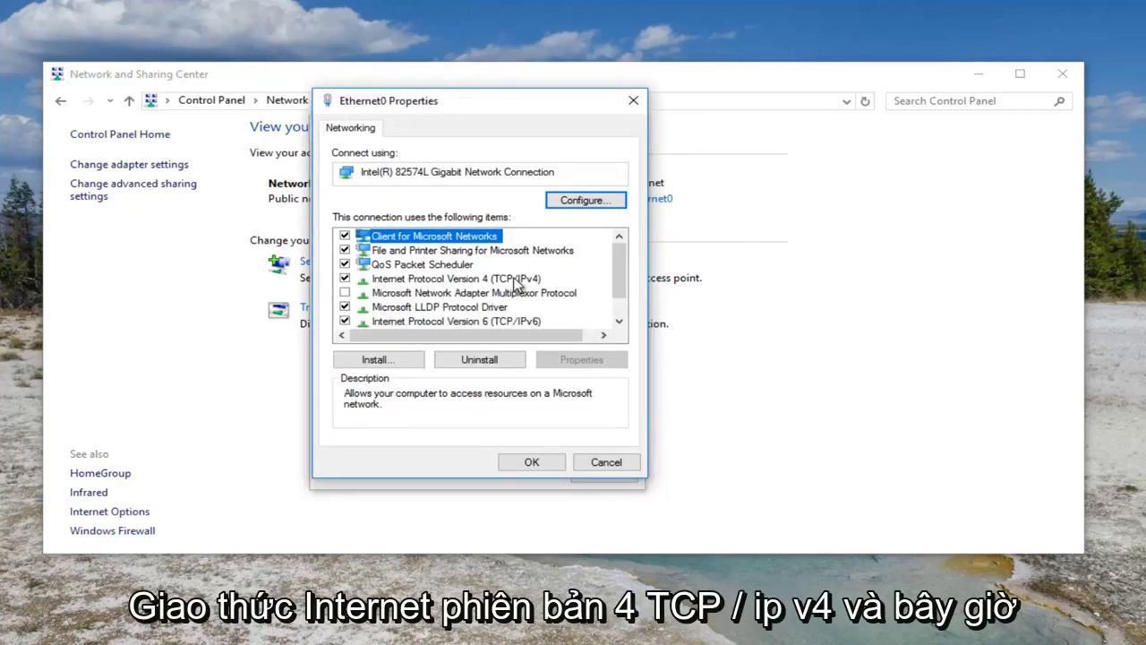
left_click(445, 286)
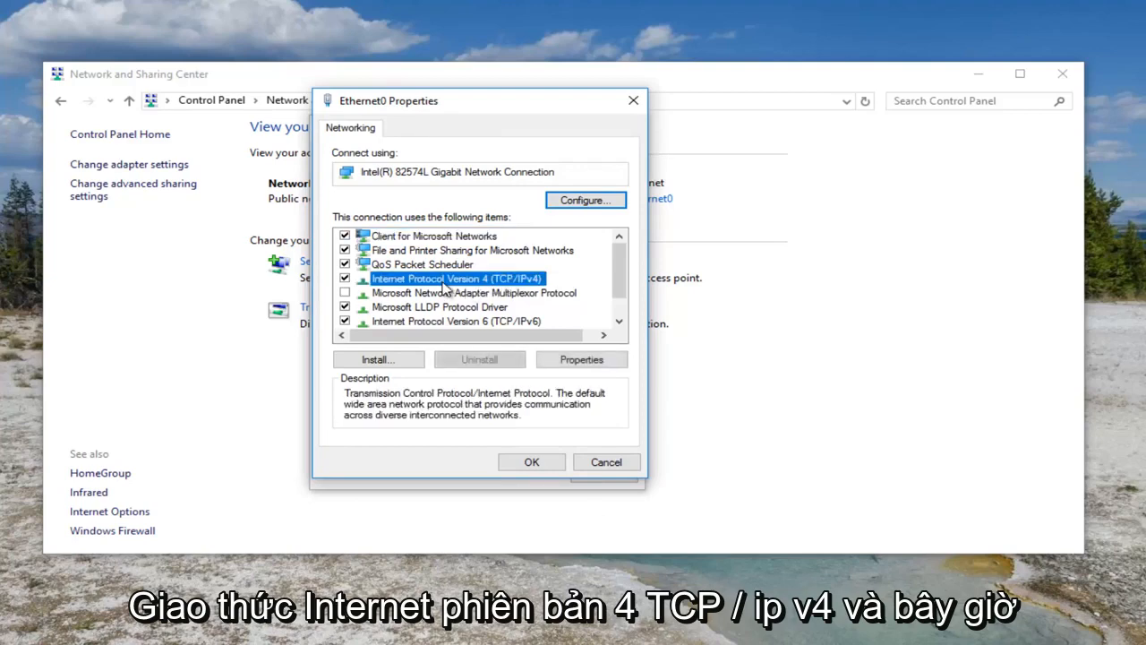
left_click(574, 365)
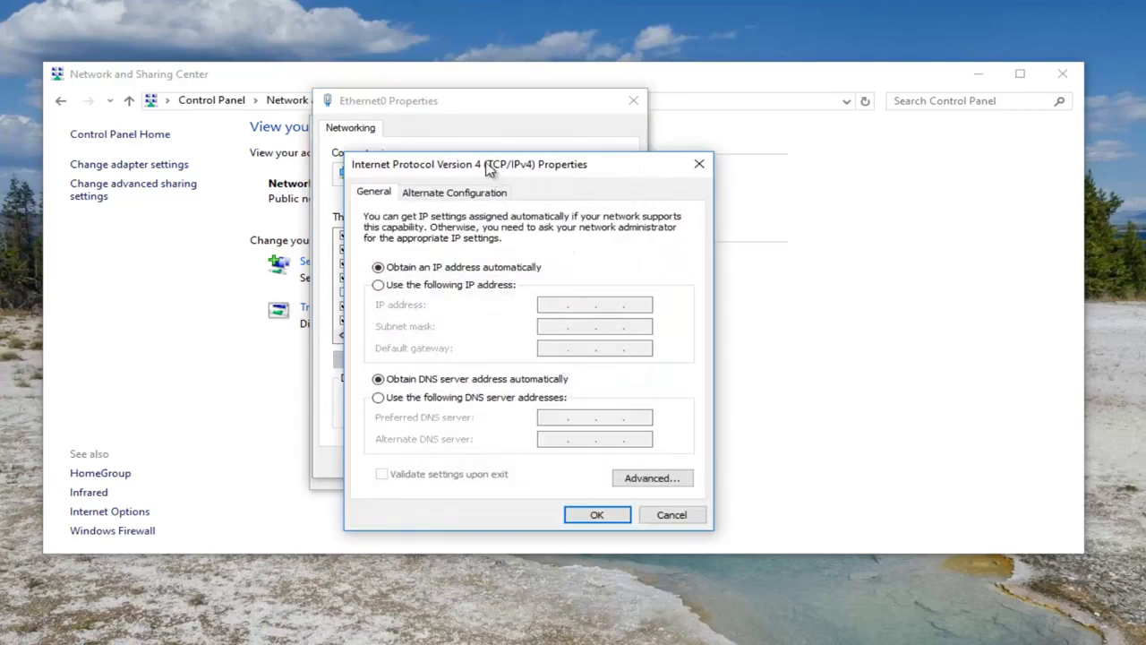
left_click_drag(484, 166, 450, 102)
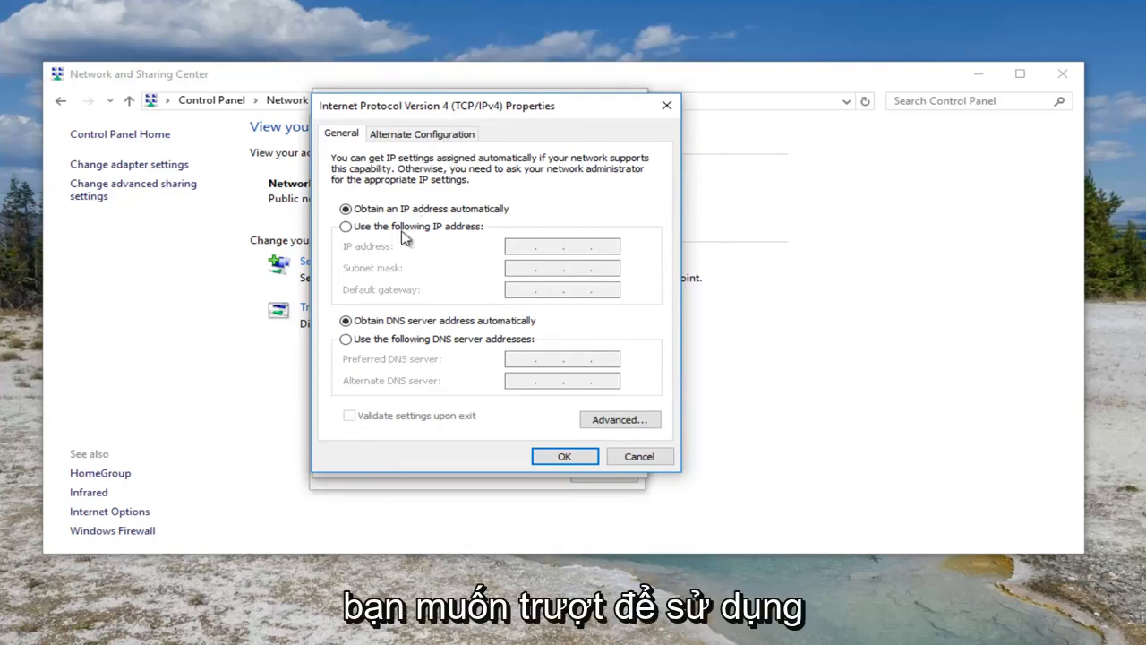
Switch IPv4 to manually specified DNS server addresses and set the preferred DNS server to 8.8.8.8
left_click(342, 344)
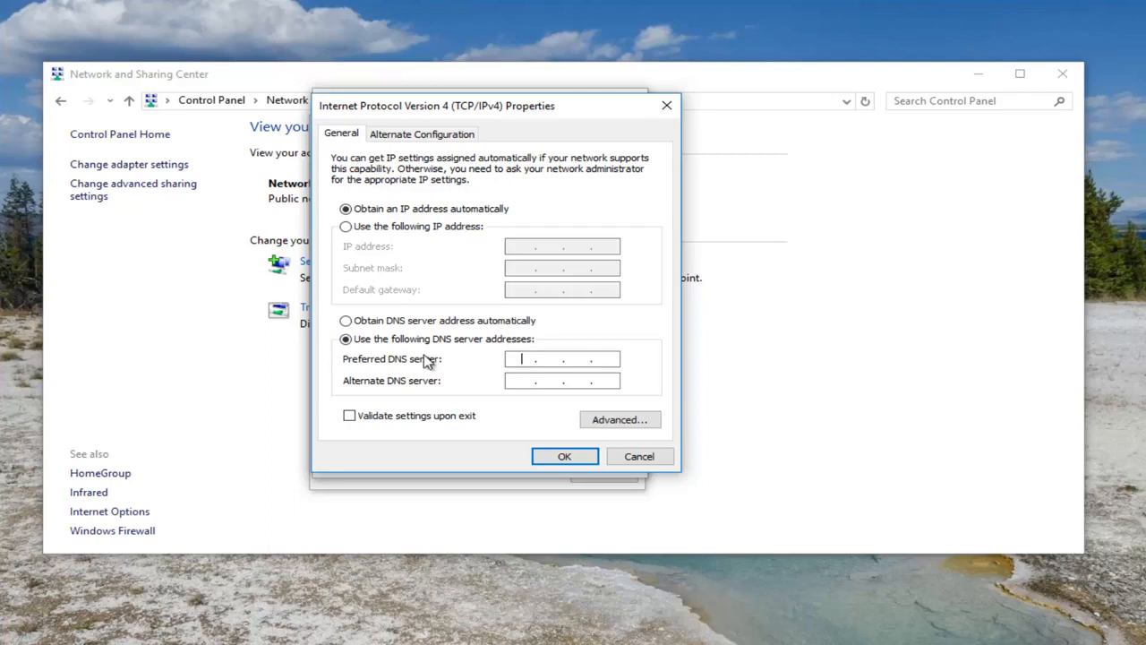
type("8.8.8.")
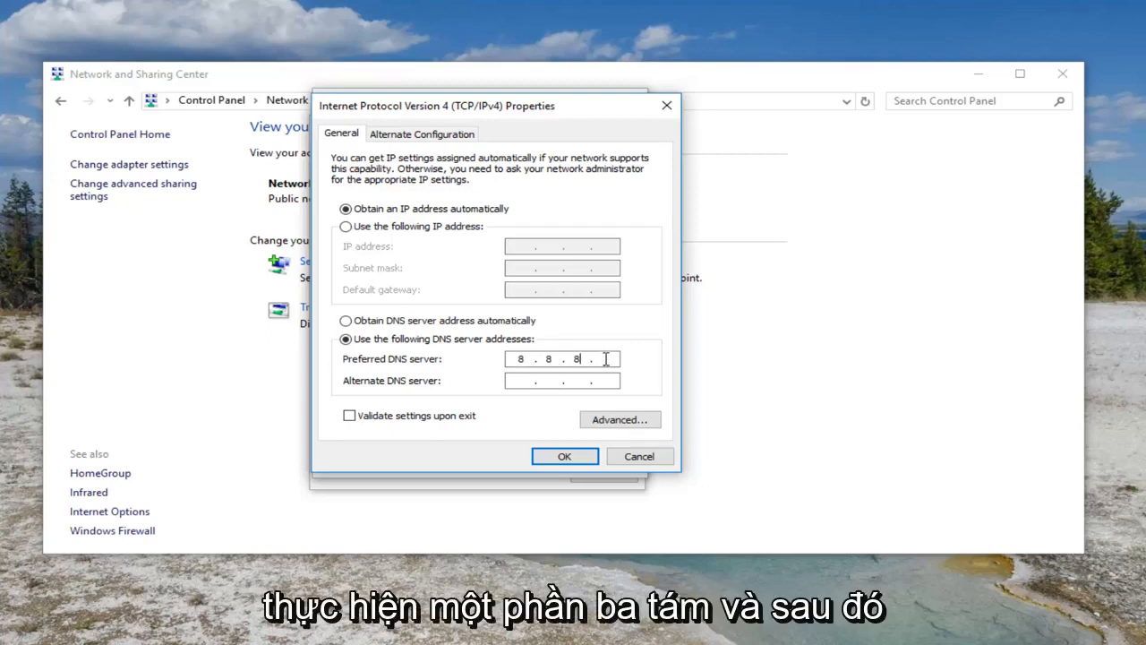
type("8")
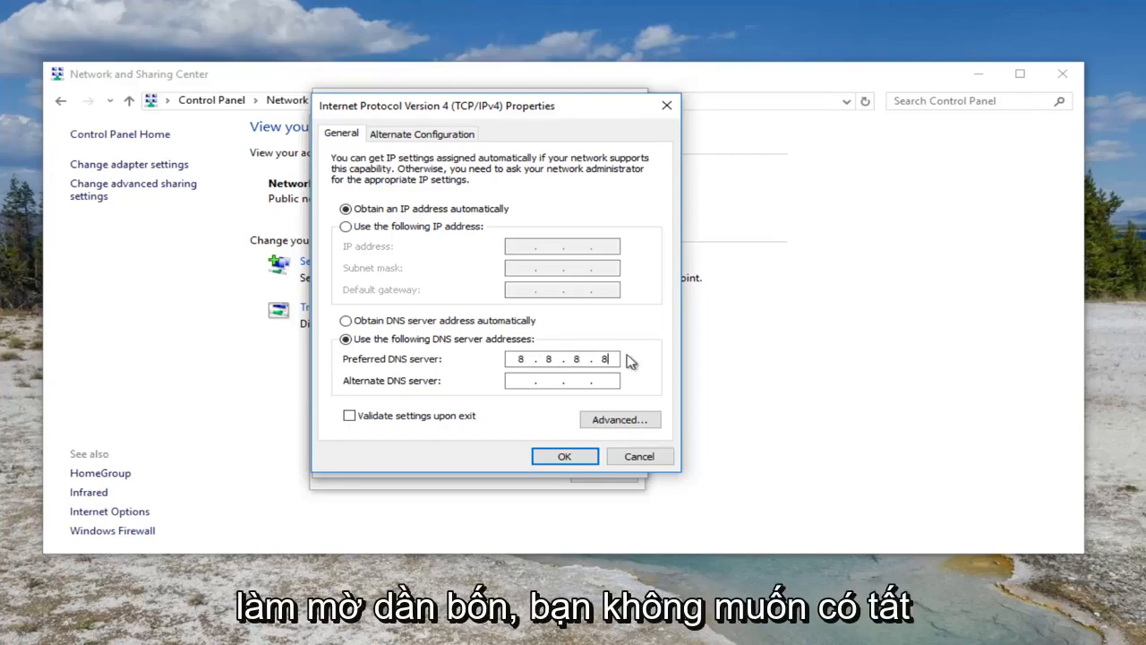
Try an out-of-range first octet in the preferred DNS server address, dismiss the error and set the octet back to 8
left_click(526, 361)
type("88")
left_click(707, 382)
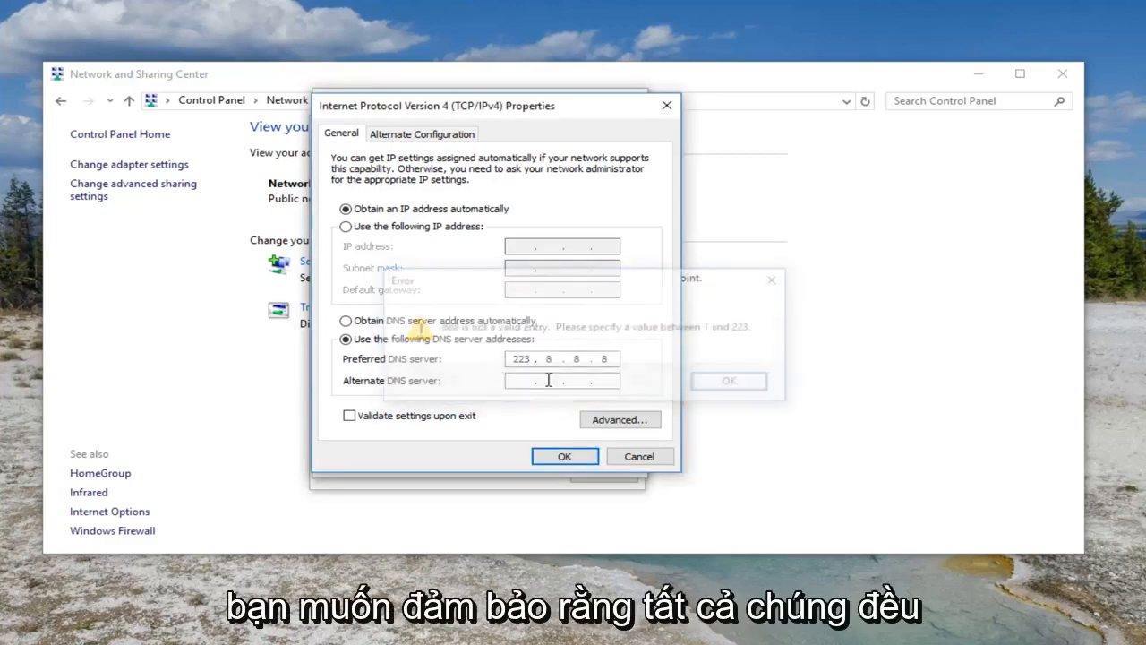
left_click_drag(526, 359, 498, 358)
type("8")
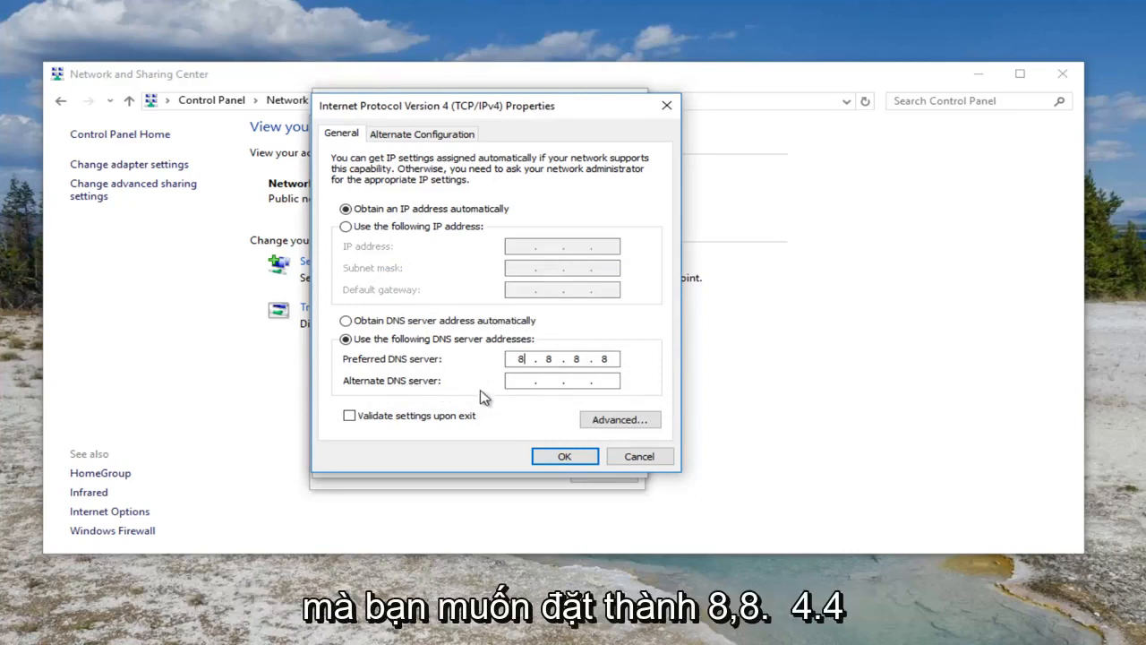
Set the alternate DNS server to 8.8.4.4, and discard the IPv4 changes while closing the network dialogs
left_click(519, 382)
type("8.8.4.4")
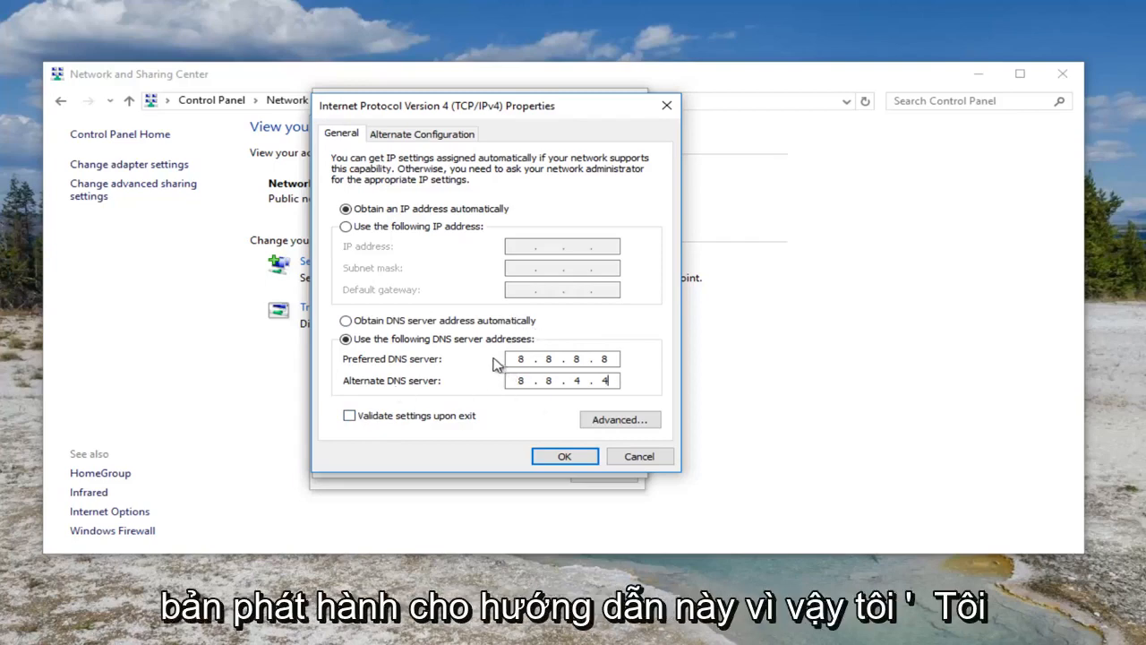
left_click(635, 459)
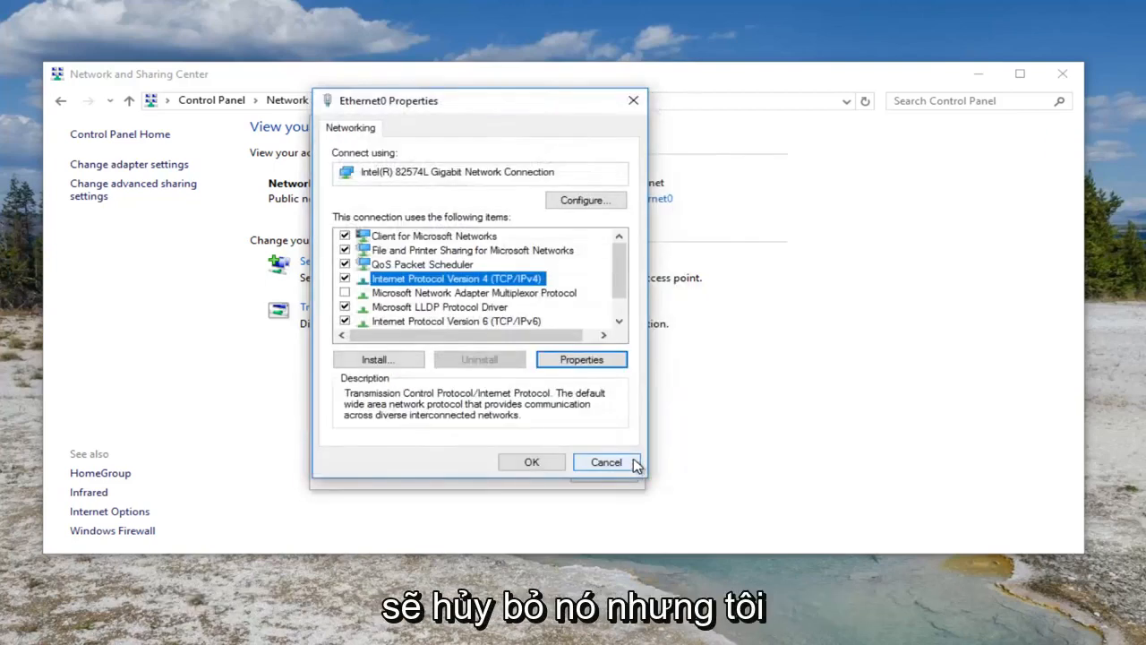
left_click(633, 103)
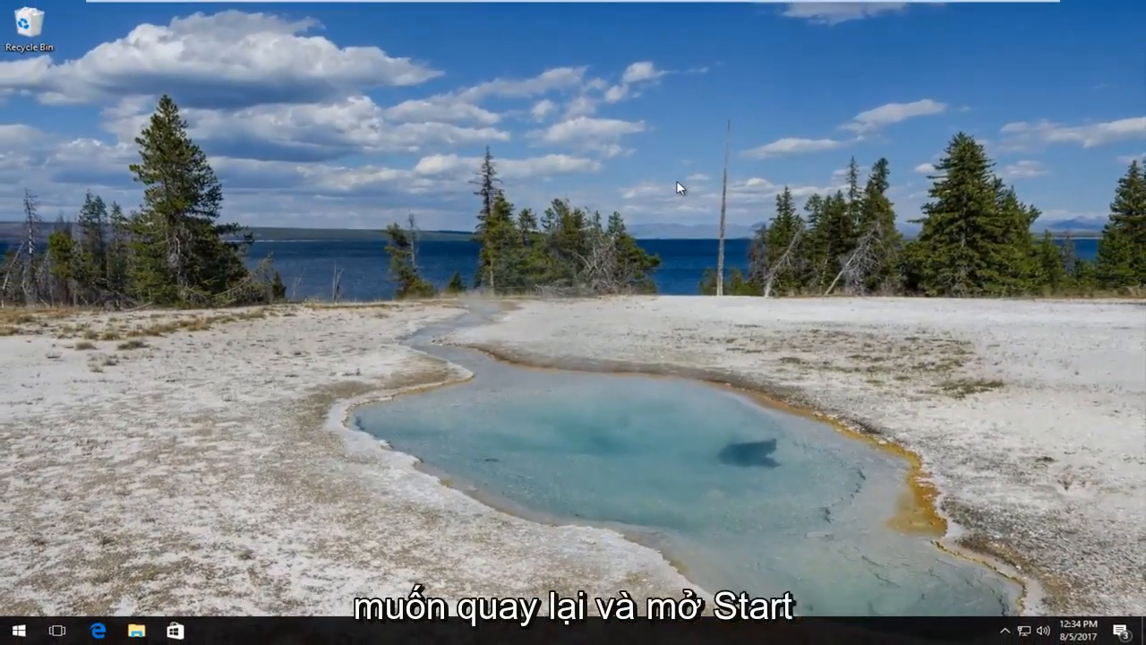
Search for "control panel", open Internet Options from its Network and Internet category and move the dialog toward the middle
left_click(18, 630)
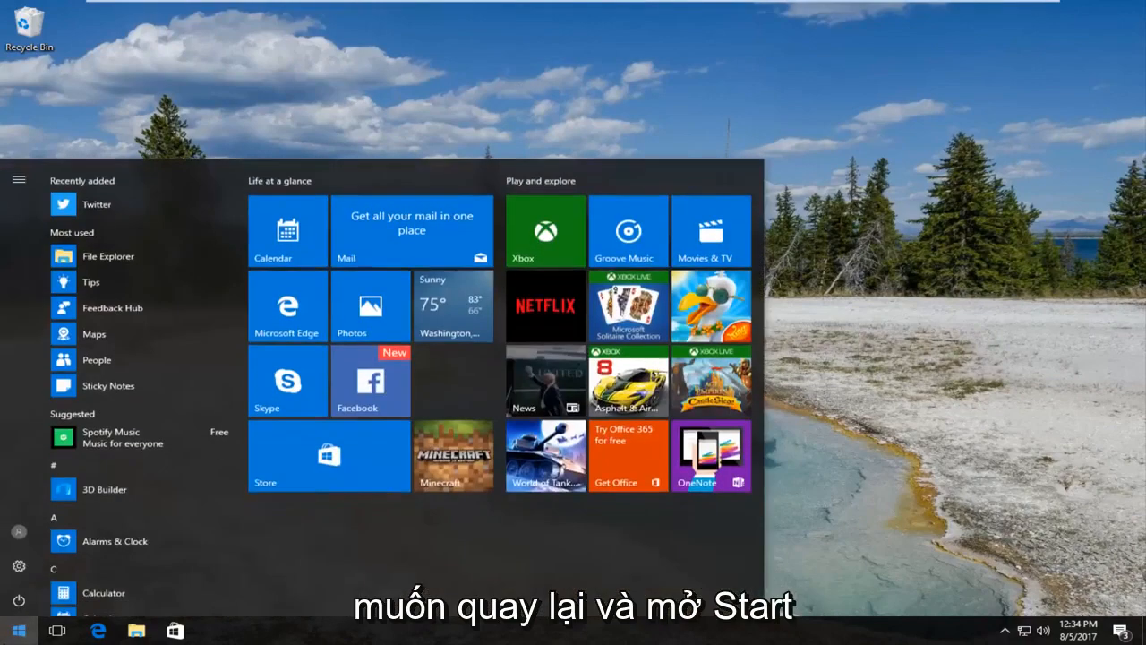
type("control panel")
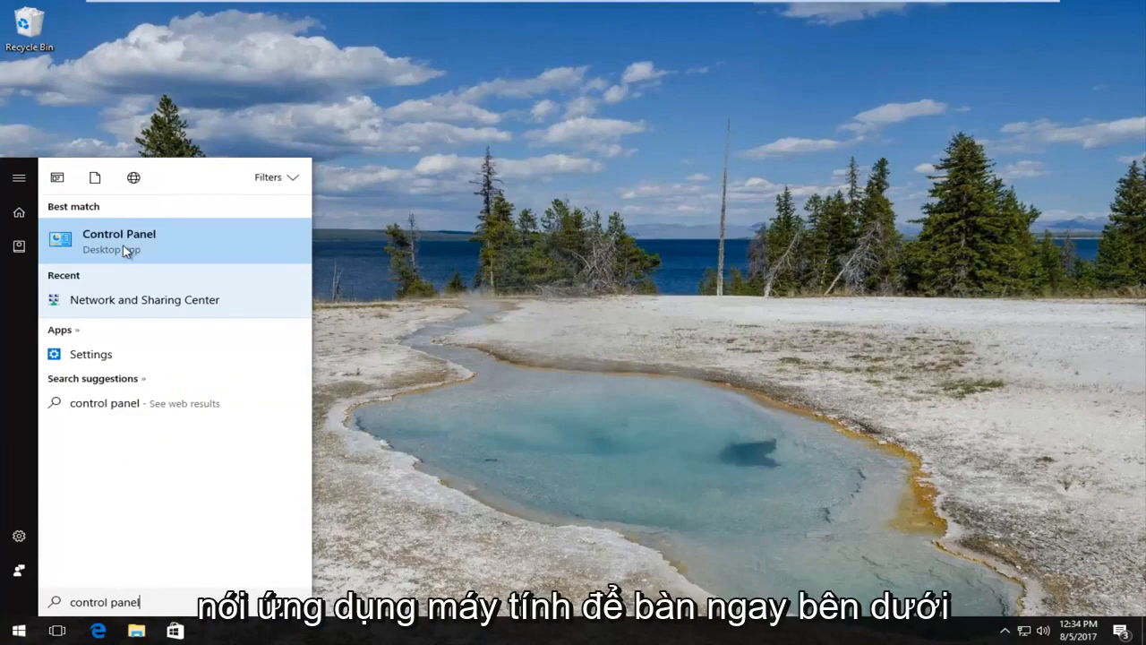
left_click(125, 251)
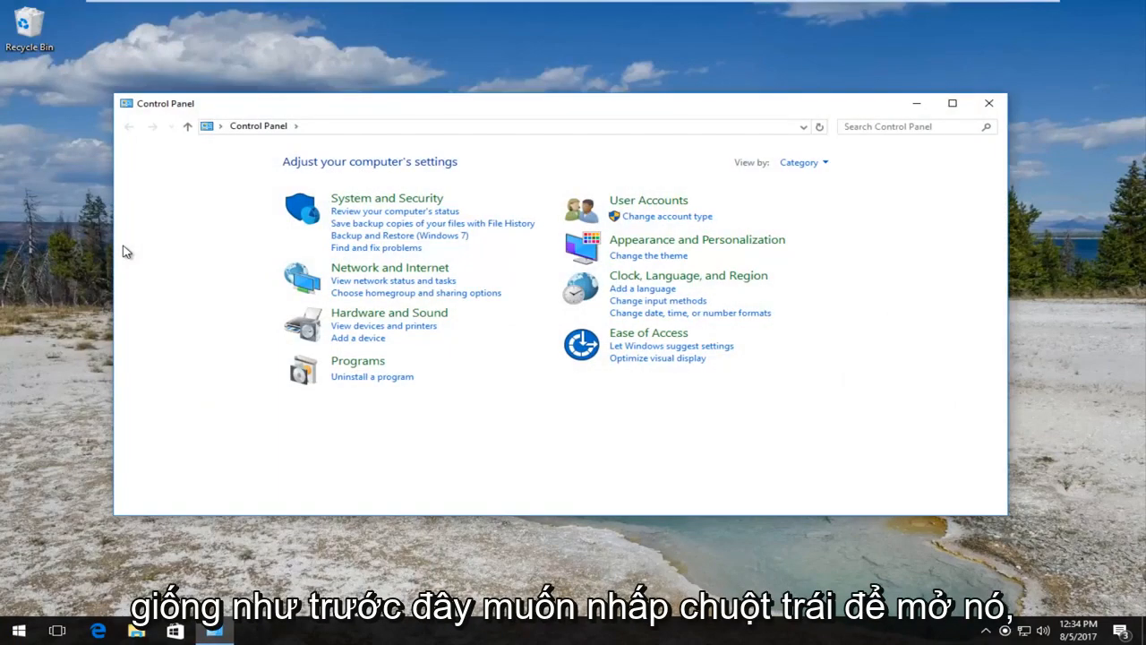
left_click(355, 273)
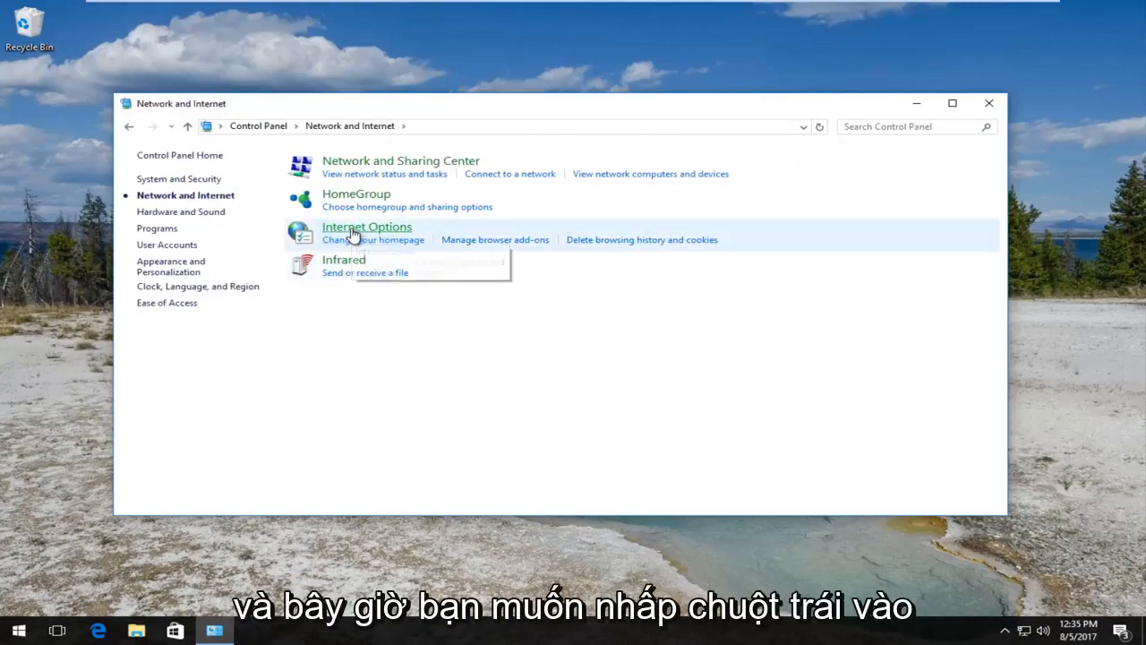
left_click(353, 229)
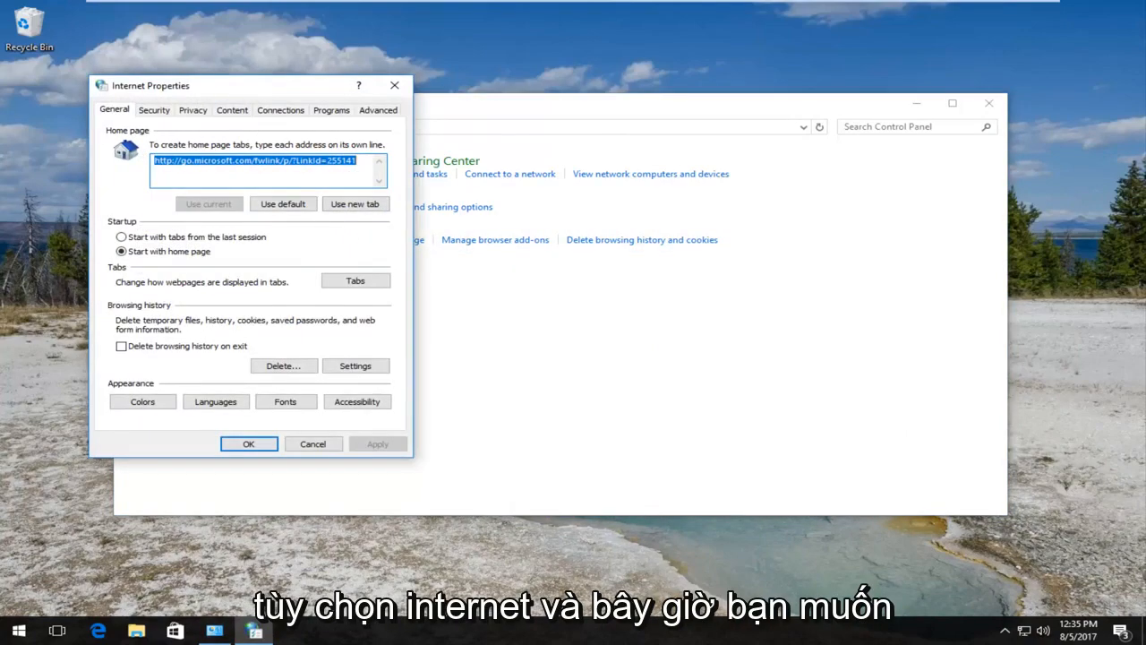
left_click_drag(247, 92, 499, 137)
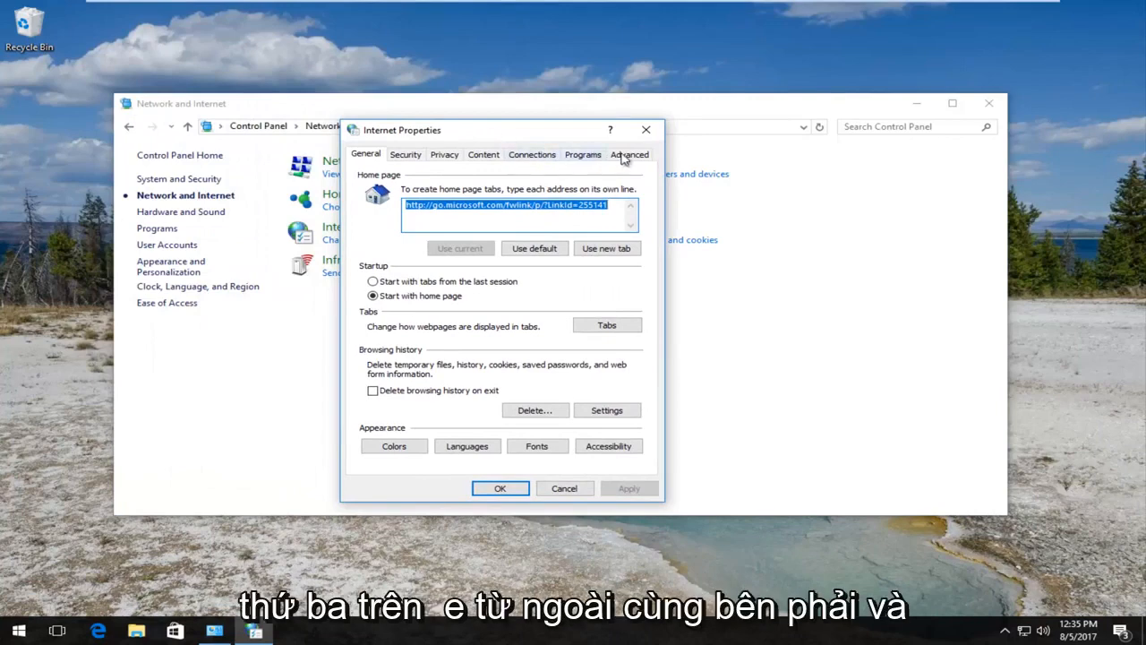
Review the LAN settings of the Internet connection, accept them, and close Internet Properties and the Control Panel window
left_click(524, 156)
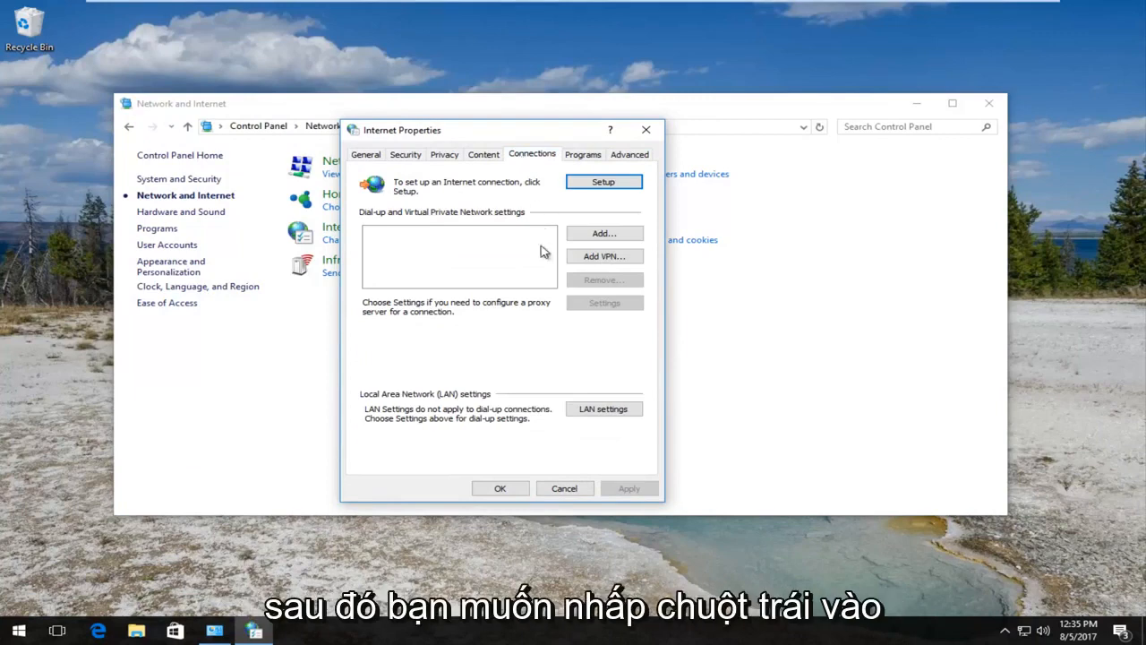
left_click(599, 412)
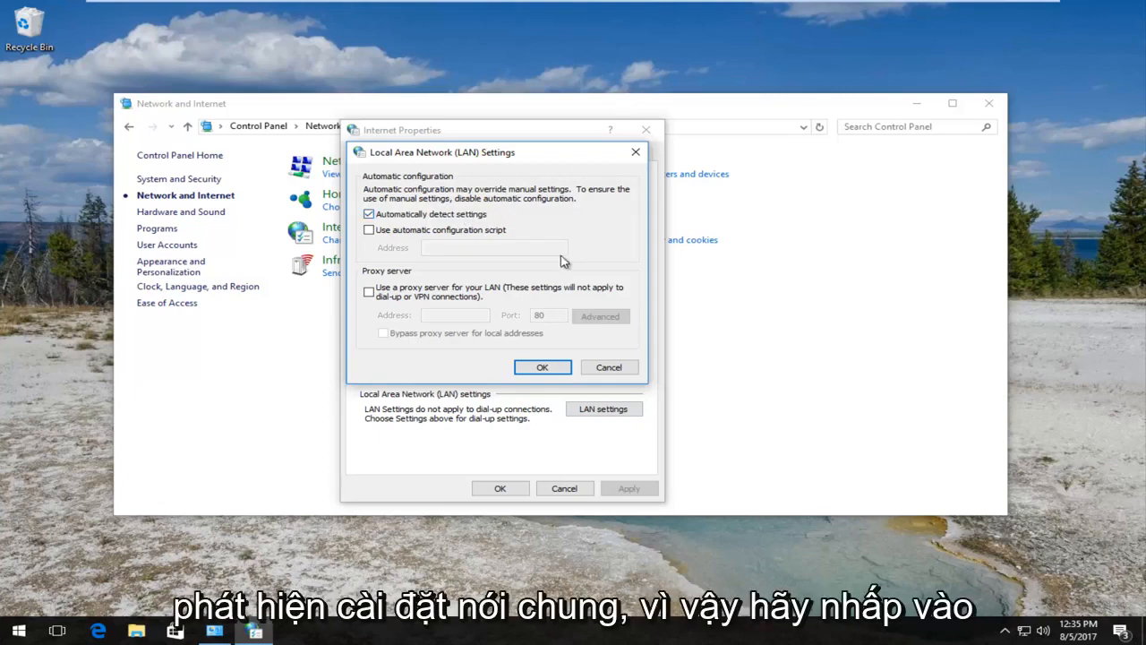
left_click(543, 367)
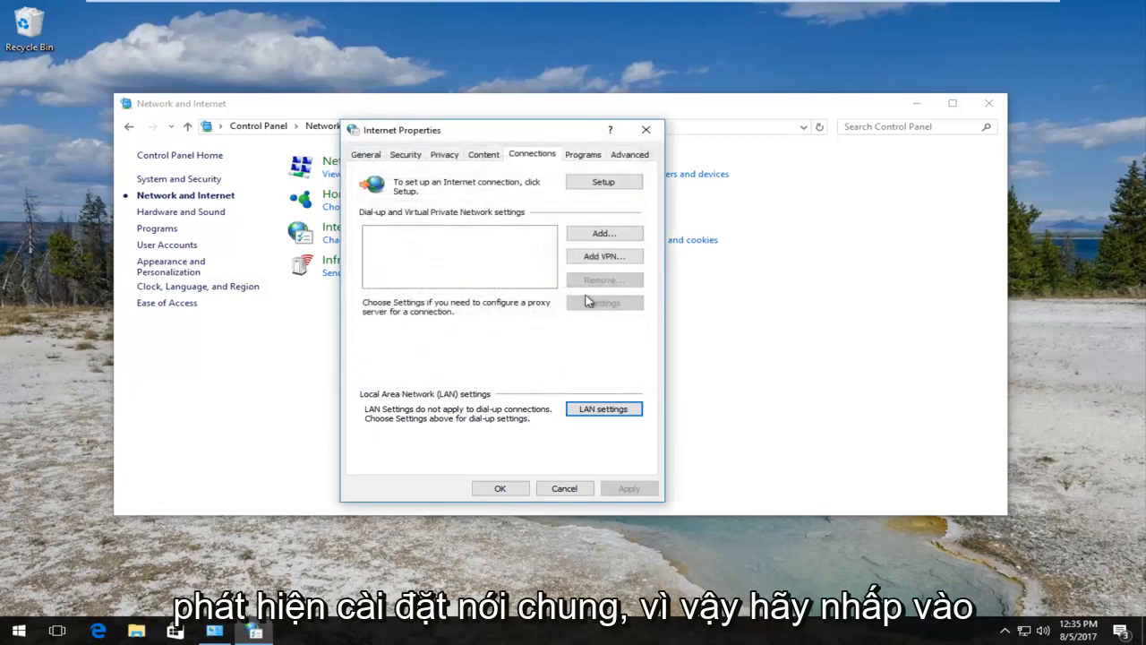
left_click(645, 132)
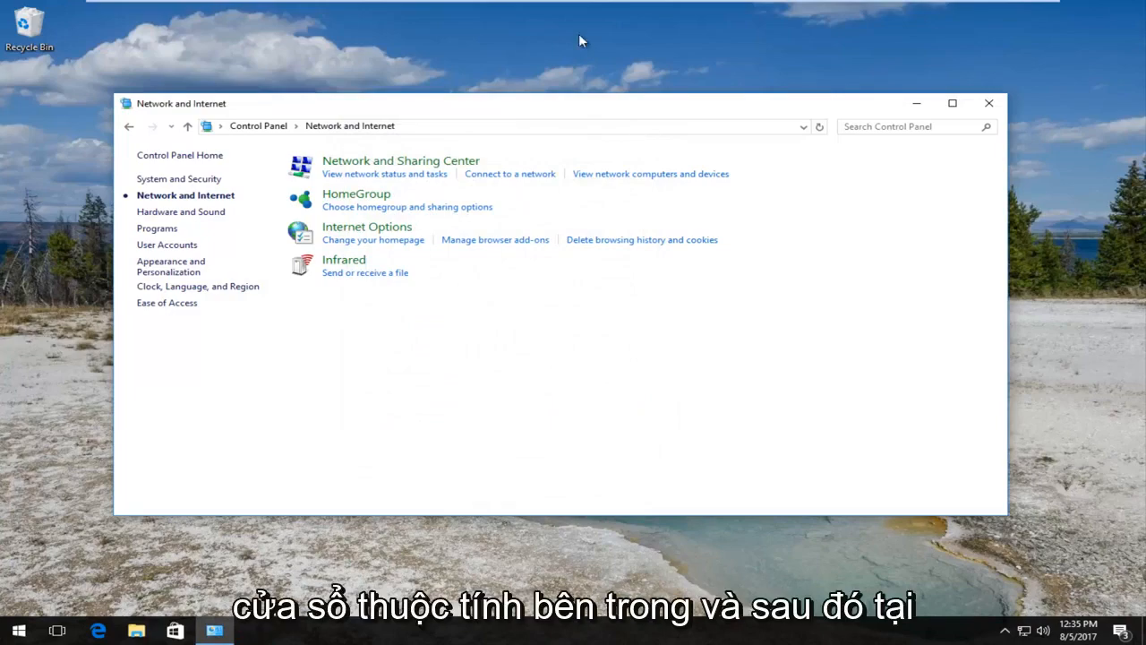
left_click(985, 108)
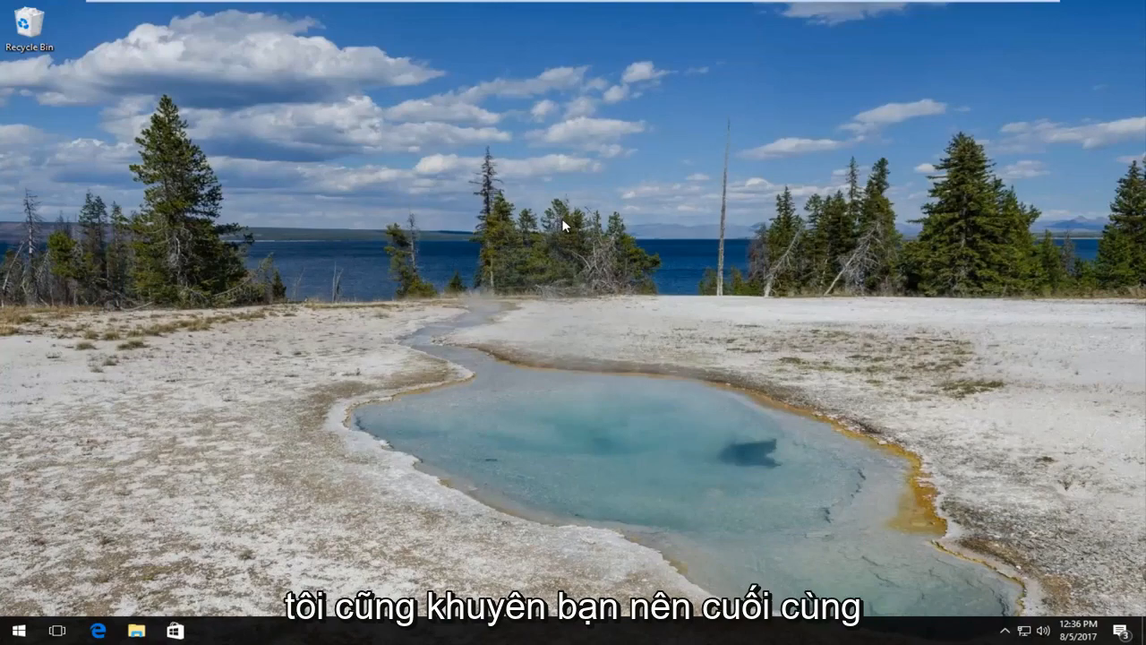